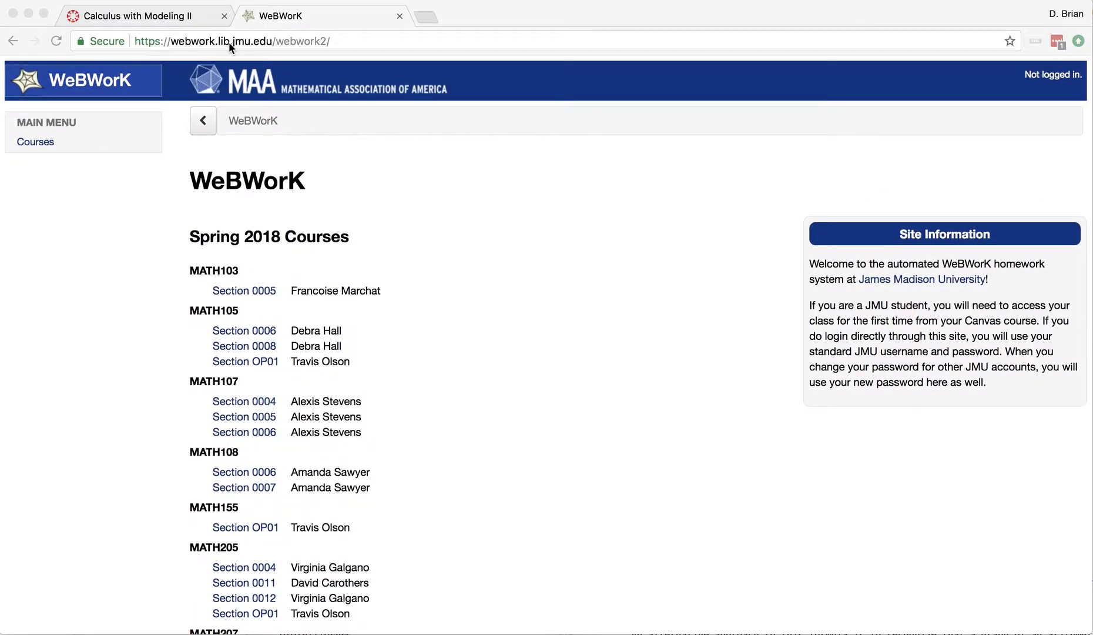
# - Look through the Spring 2018 course list for MATH234E Section 0001
pyautogui.scroll(-8, 451, 199)
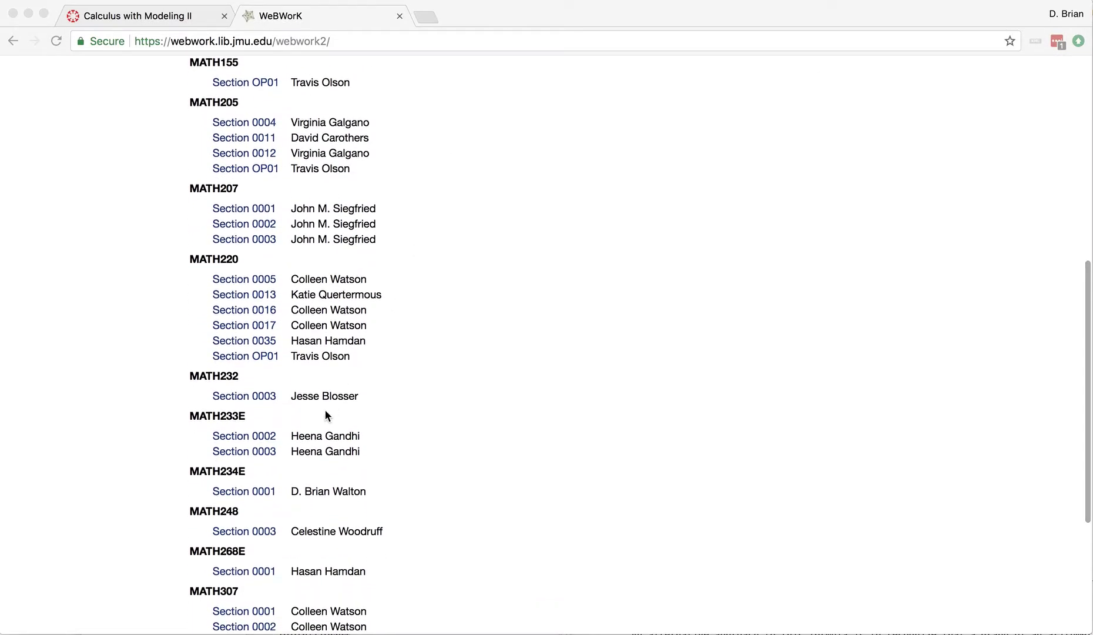
pyautogui.click(354, 495)
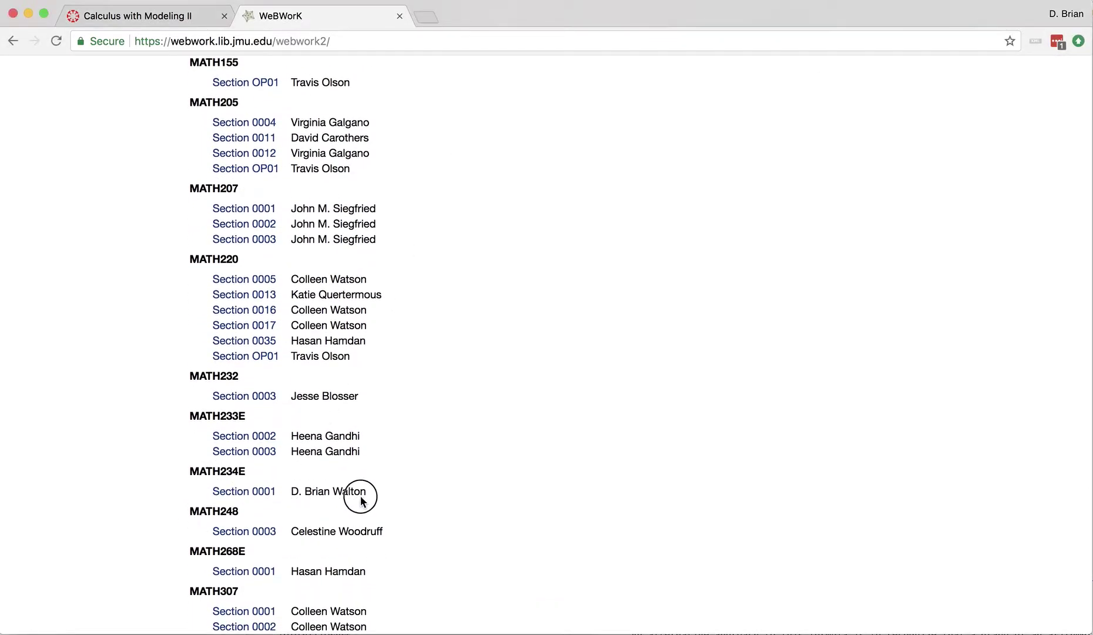
pyautogui.moveTo(388, 500); pyautogui.dragTo(205, 498)
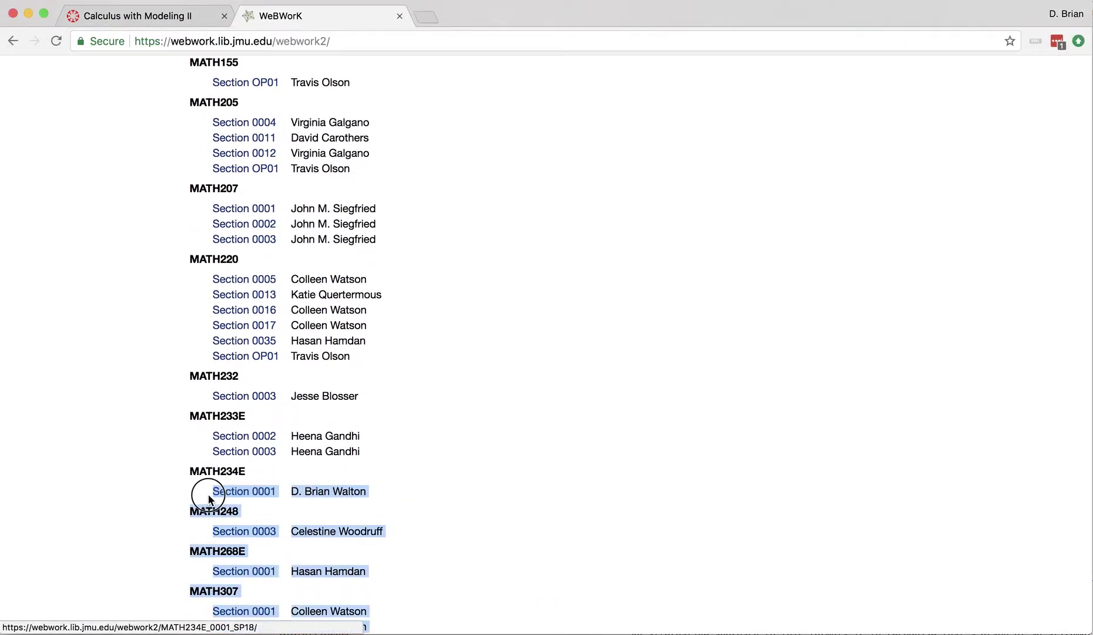
pyautogui.click(439, 478)
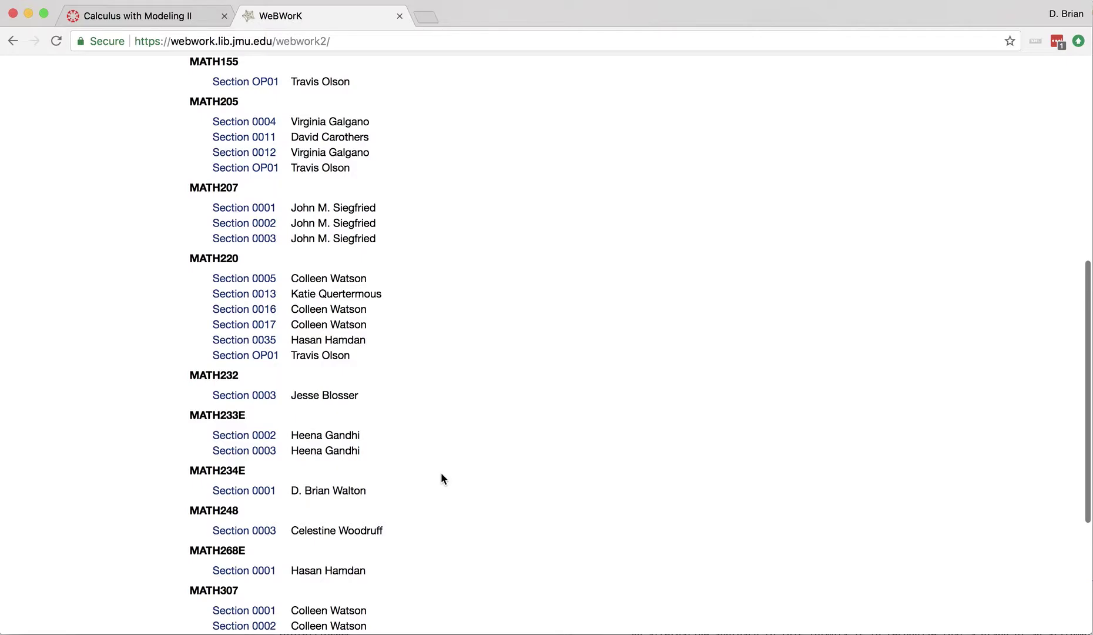
pyautogui.scroll(10, 428, 466)
# - Switch to the Canvas page of MATH234E_0001_SP18 and launch its Go to WeBWorK link in a new window
pyautogui.click(100, 17)
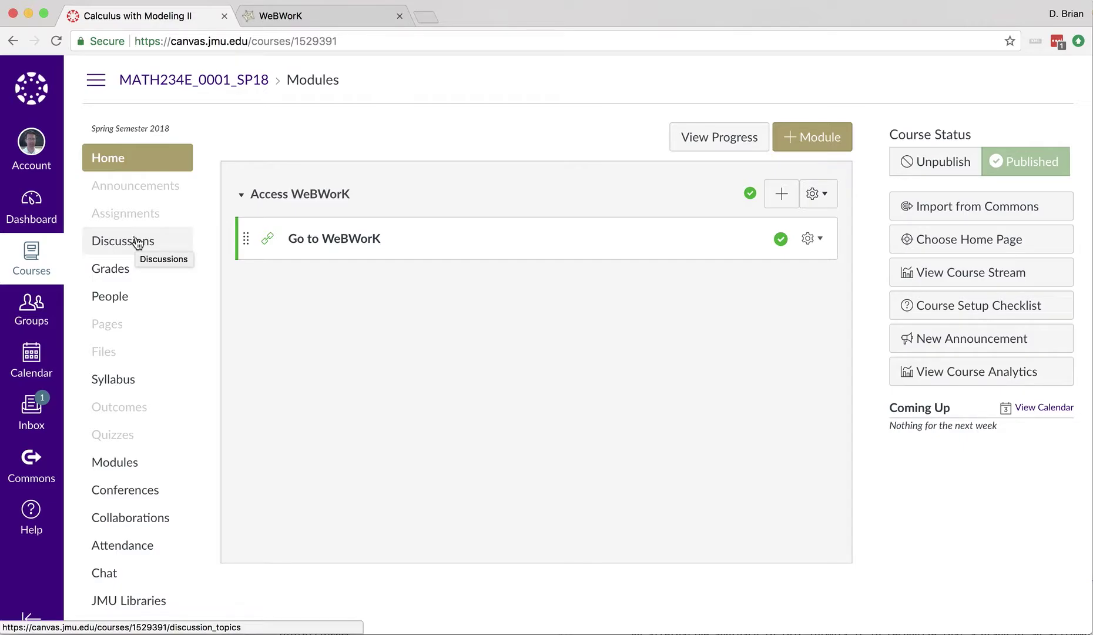
pyautogui.click(327, 241)
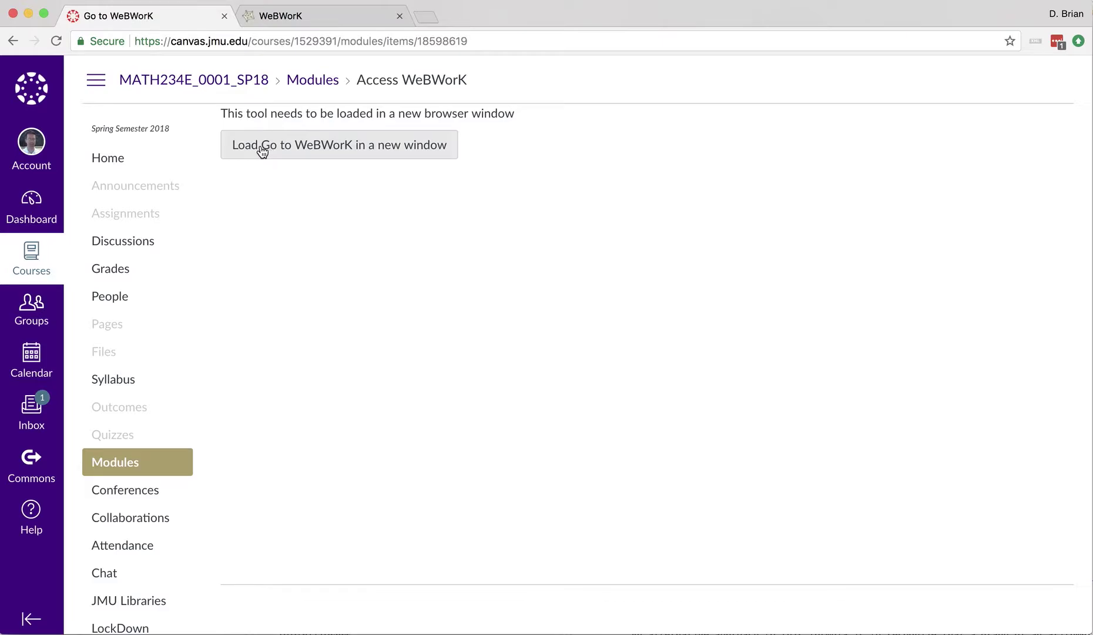
pyautogui.click(338, 149)
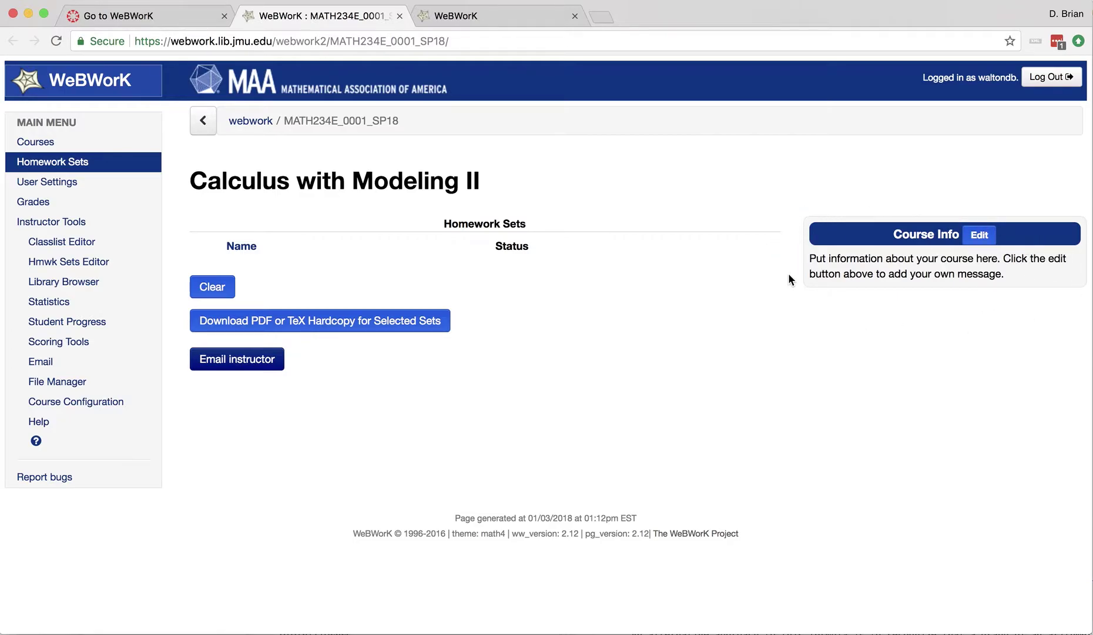
# - Replace the Course Info message with "This is the WeBWorK course for Math 234 in Spring 2018." and save it
pyautogui.click(984, 237)
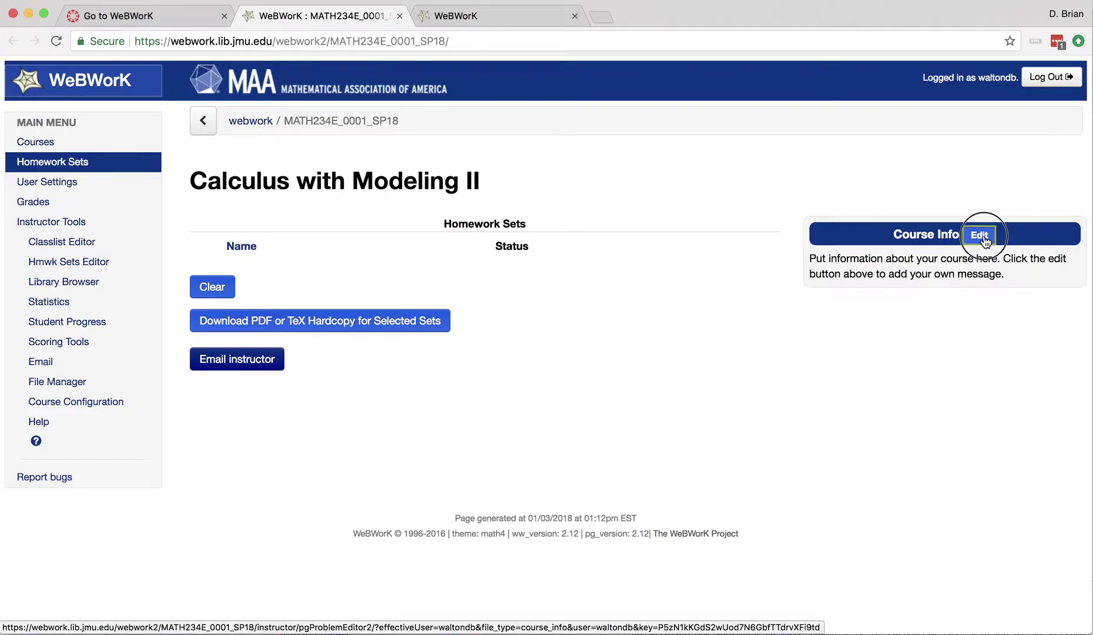
pyautogui.moveTo(347, 337); pyautogui.dragTo(218, 291)
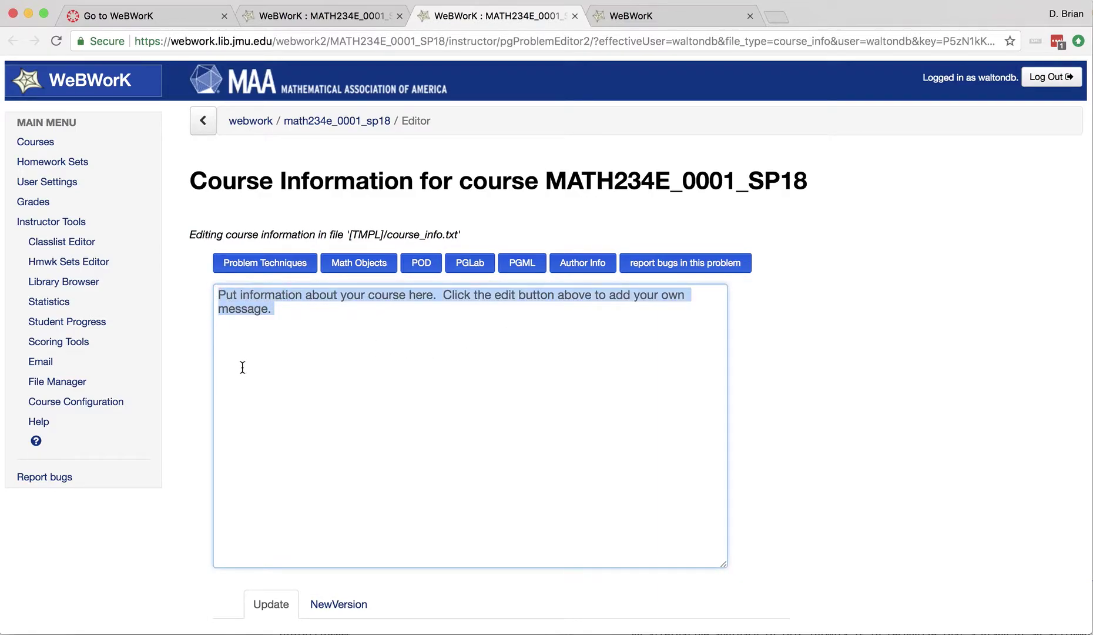
pyautogui.write('This is the ')
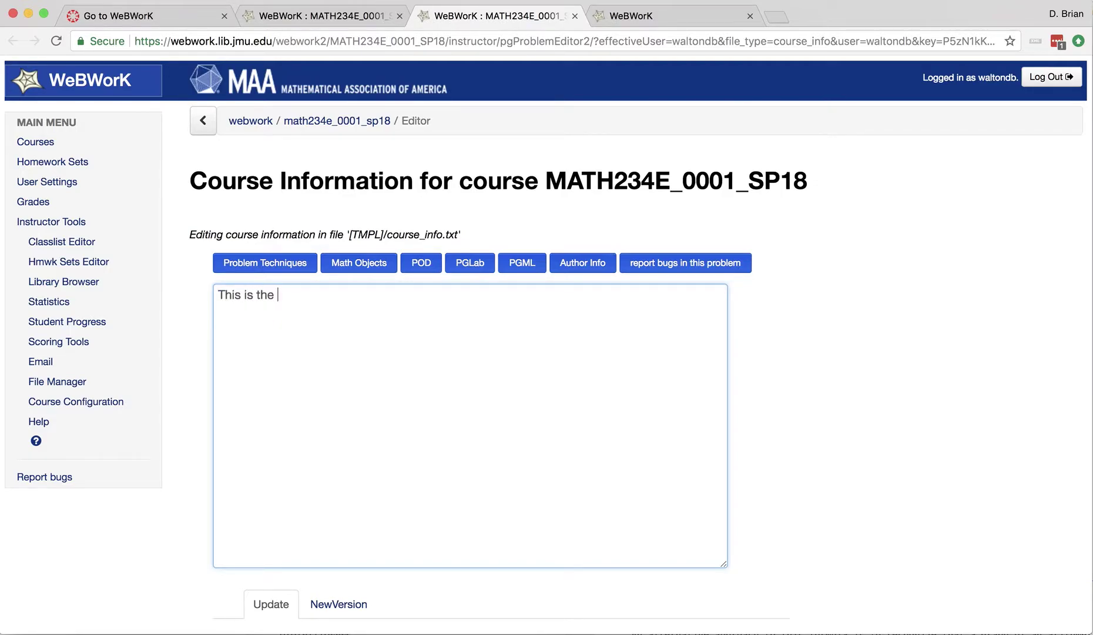
pyautogui.write('WeBWorK course for Math')
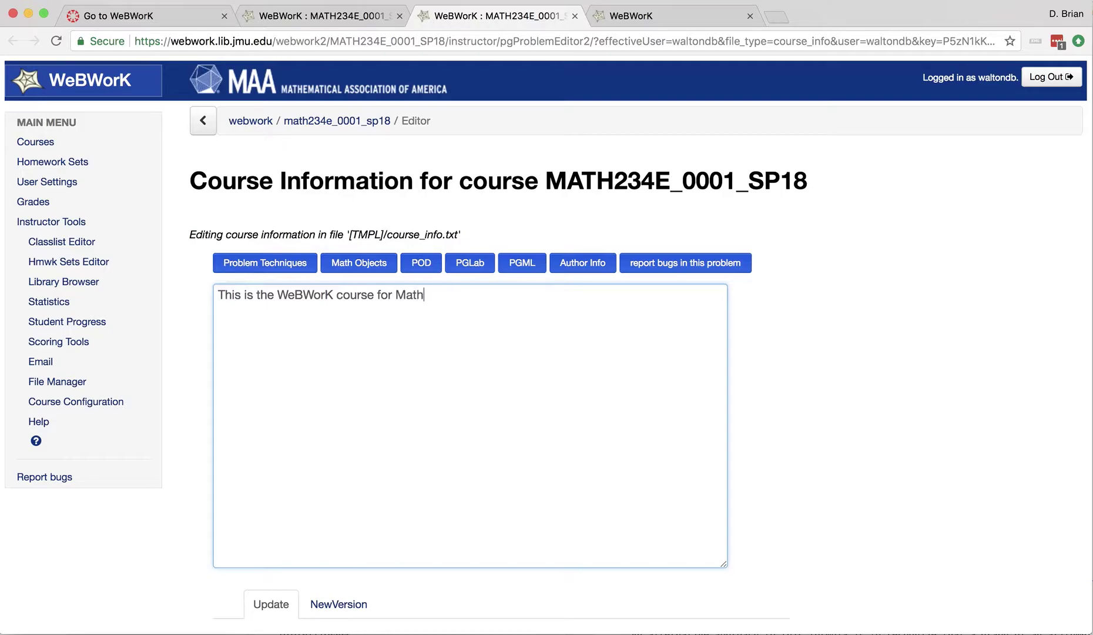
pyautogui.write(' 234 in Spring 2018')
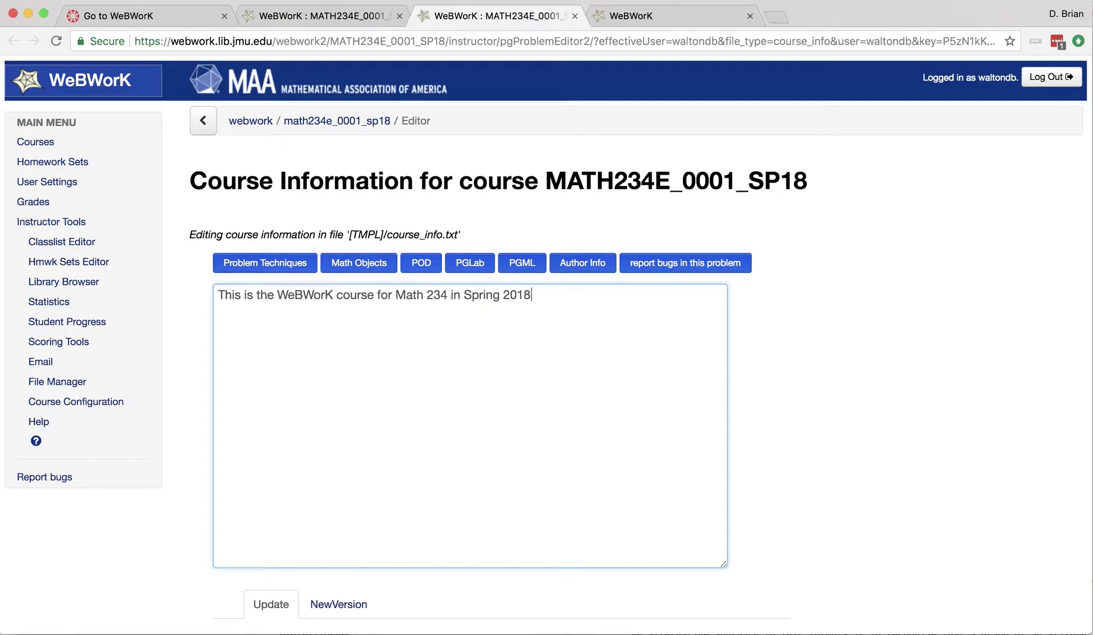
pyautogui.write('.')
pyautogui.scroll(-3, 620, 531)
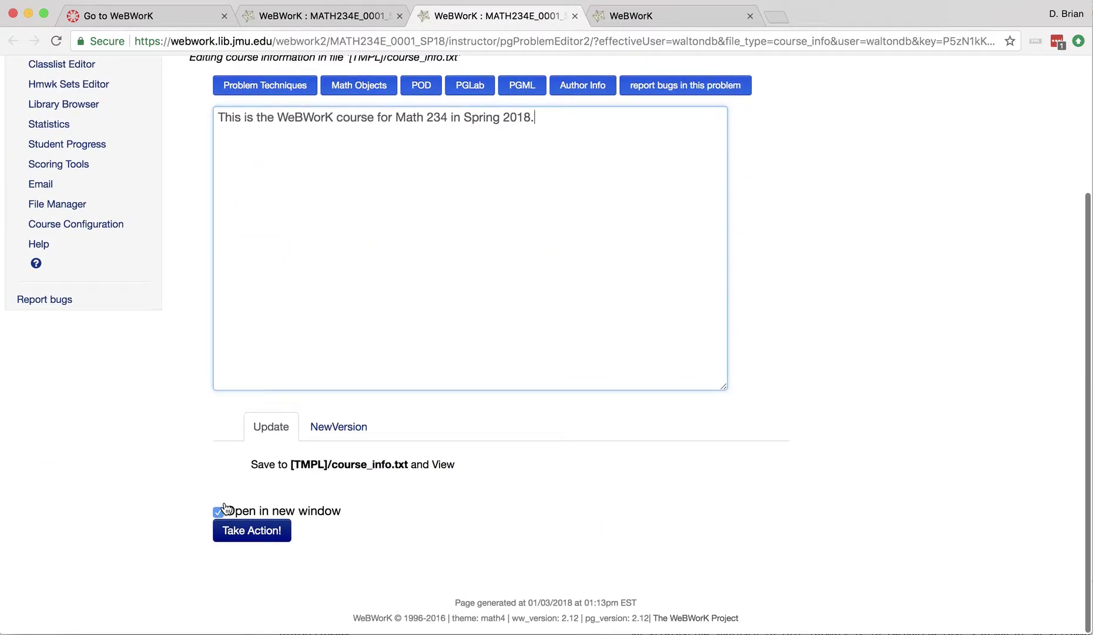
pyautogui.click(249, 532)
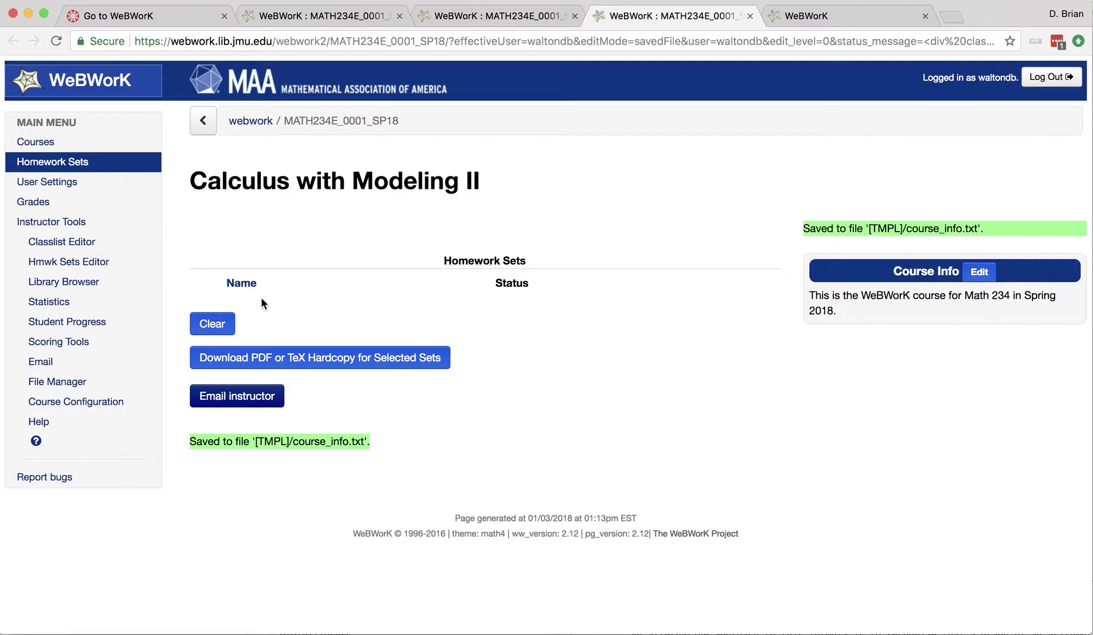
# - Create a new homework set named "Temp Assignment" from the Library Browser
pyautogui.click(71, 281)
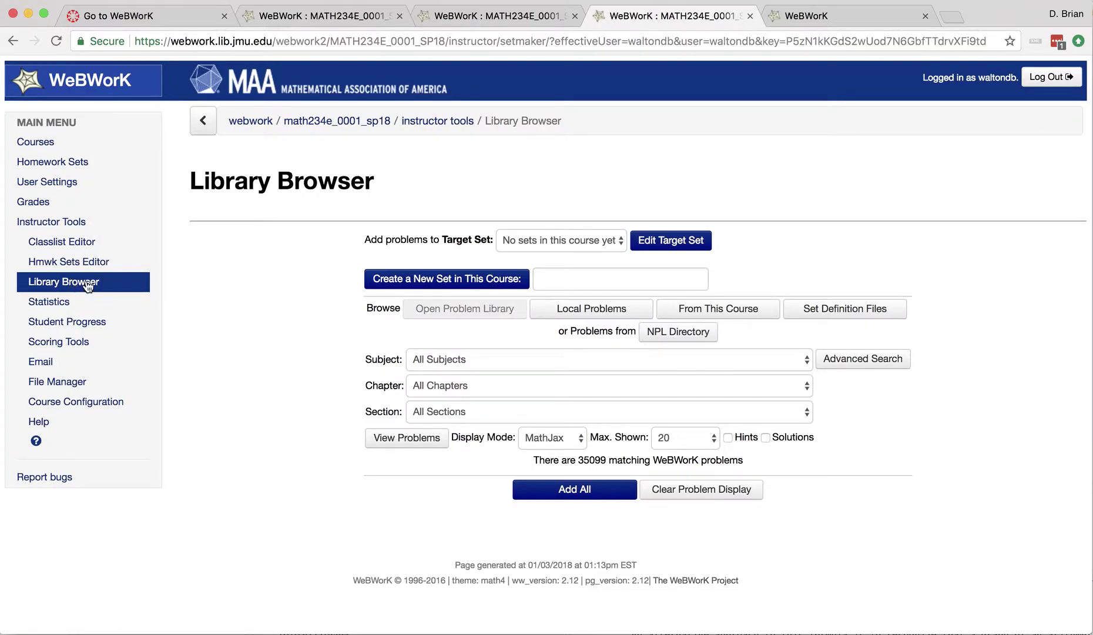
pyautogui.click(618, 278)
pyautogui.write('Temp Assignment')
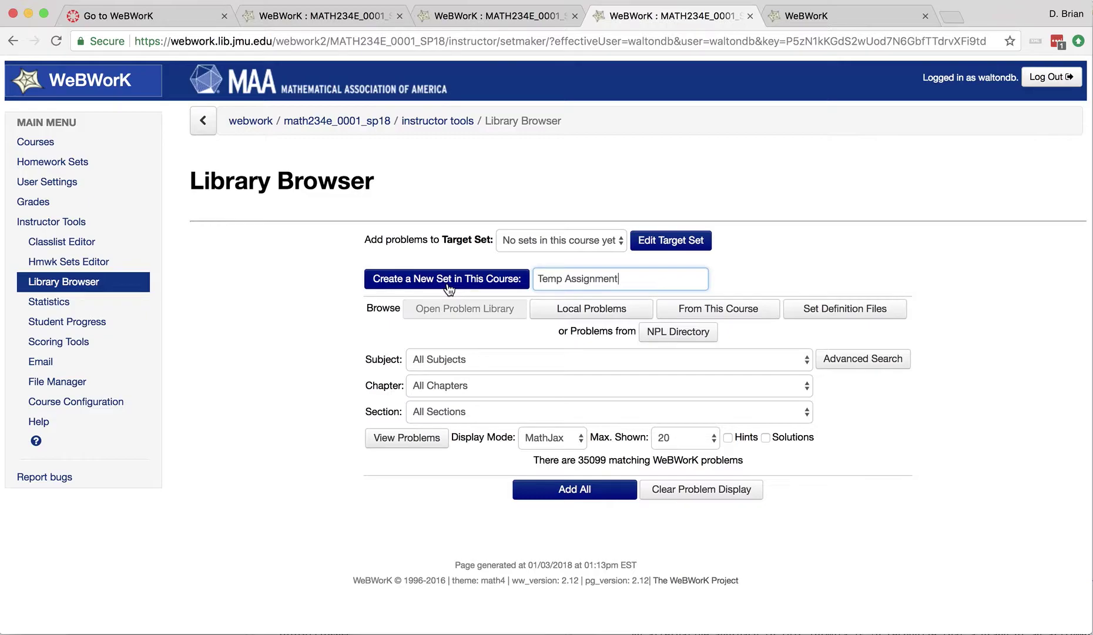
pyautogui.click(566, 244)
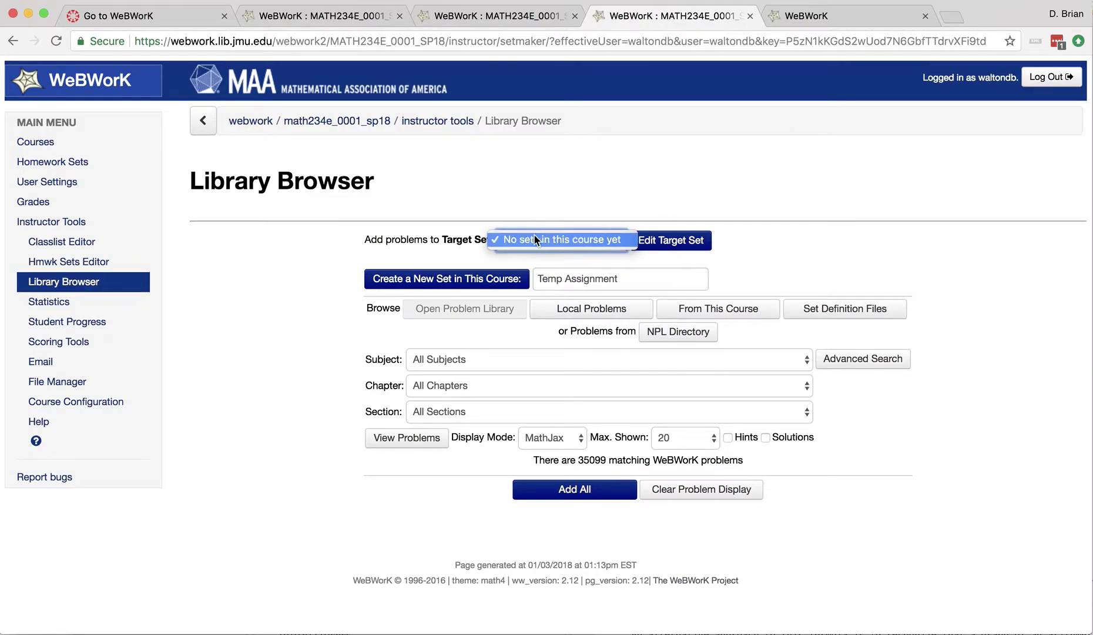
pyautogui.click(540, 240)
pyautogui.click(453, 284)
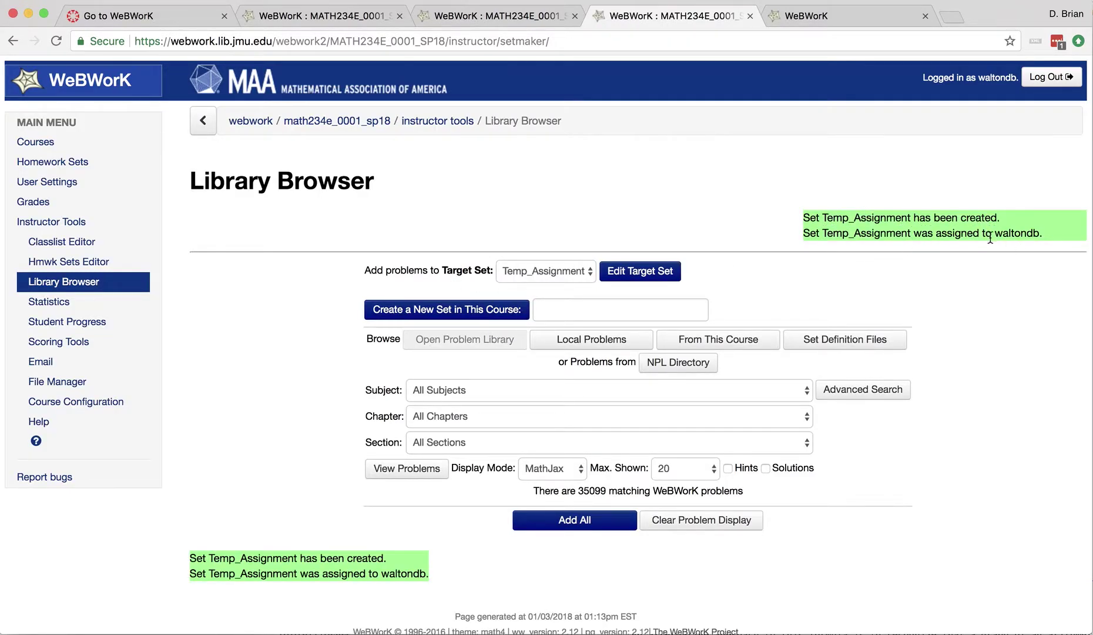
# - Review the users and their assigned sets in the Classlist Editor
pyautogui.click(65, 247)
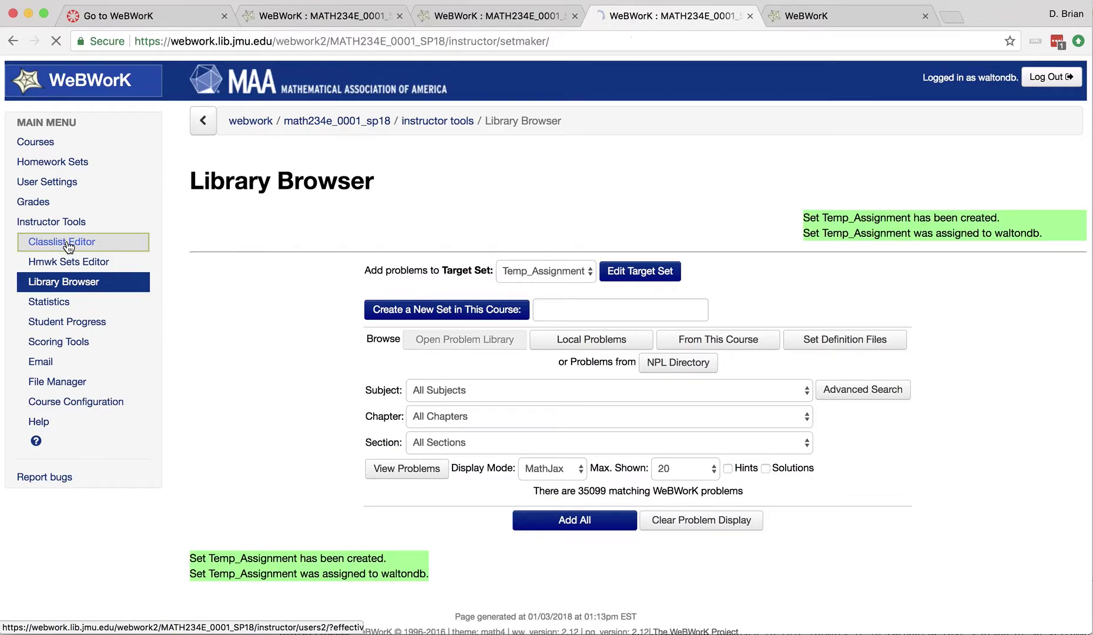
pyautogui.scroll(-3, 533, 371)
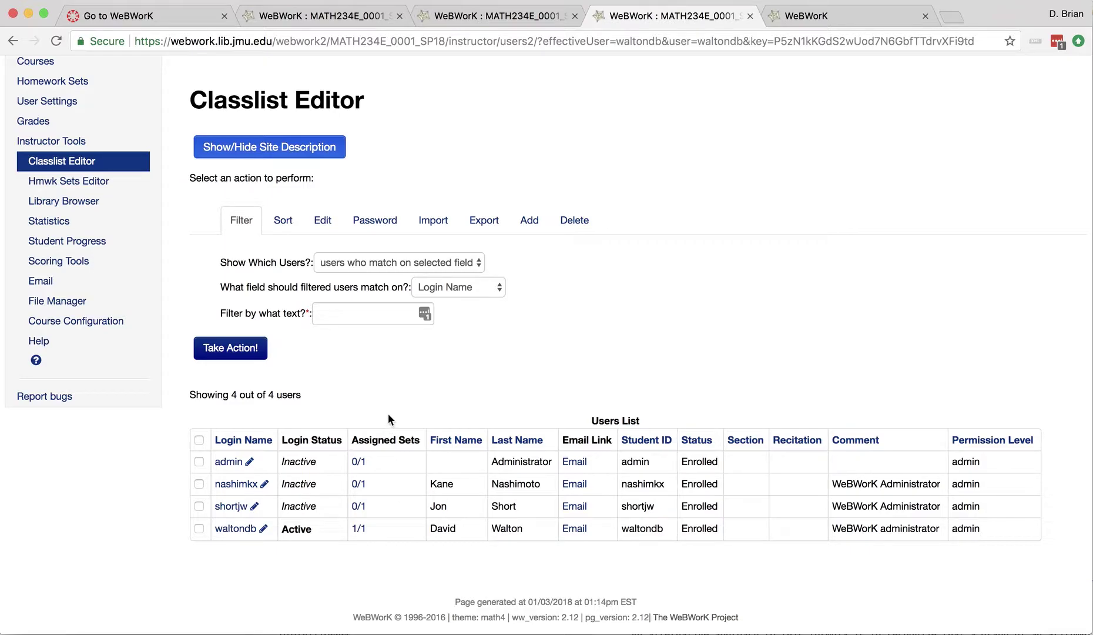
# - Return to the Library Browser and choose Temp_Assignment as the target set for adding problems
pyautogui.click(64, 201)
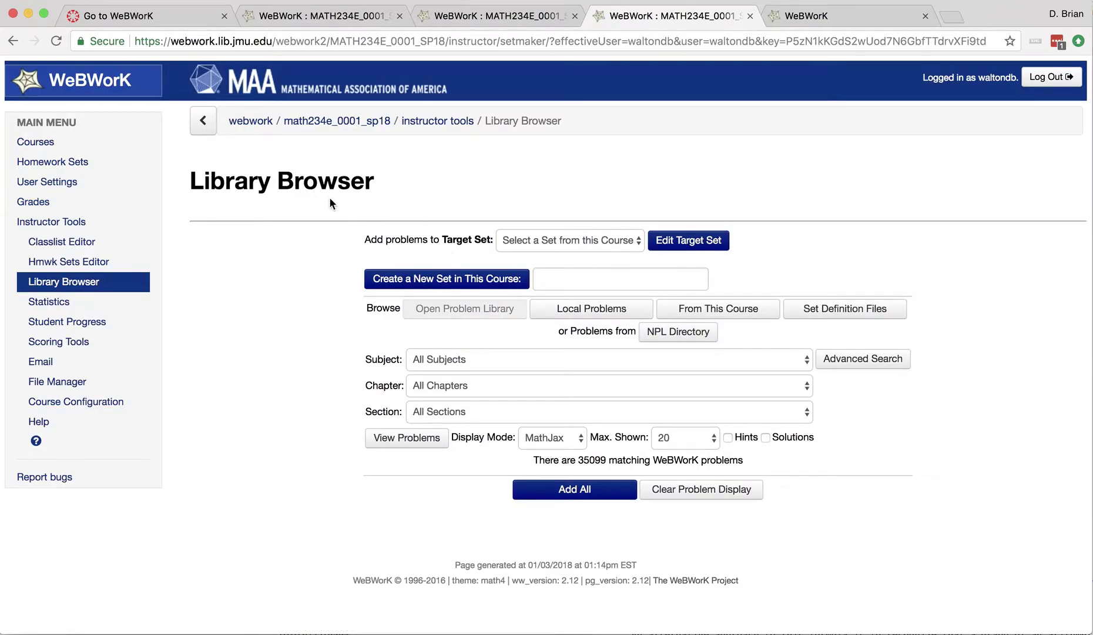
pyautogui.click(552, 240)
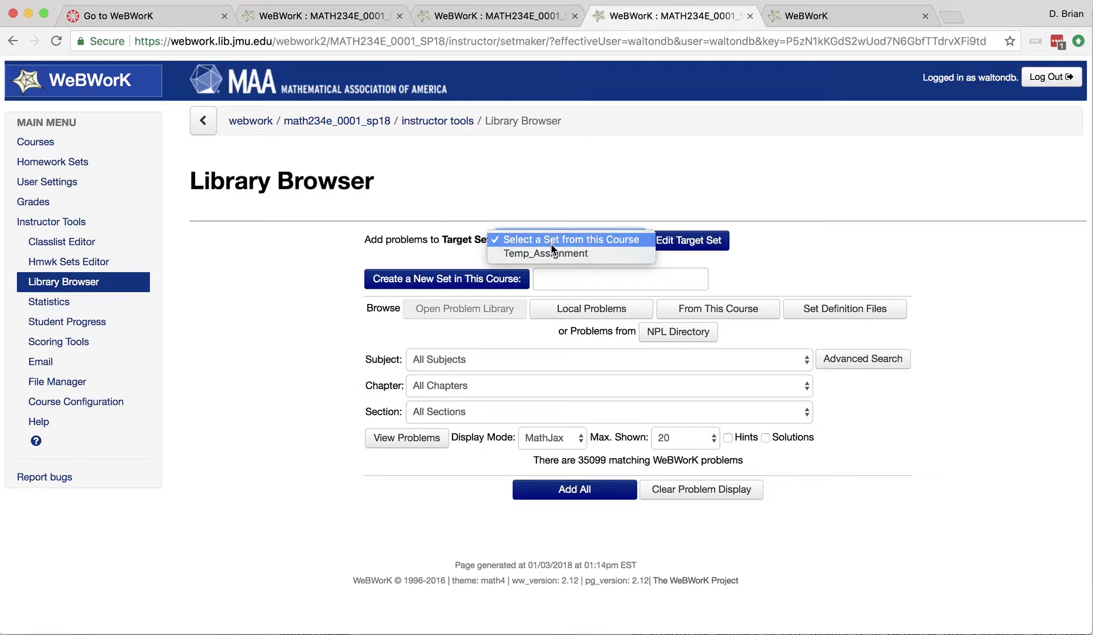
pyautogui.click(552, 254)
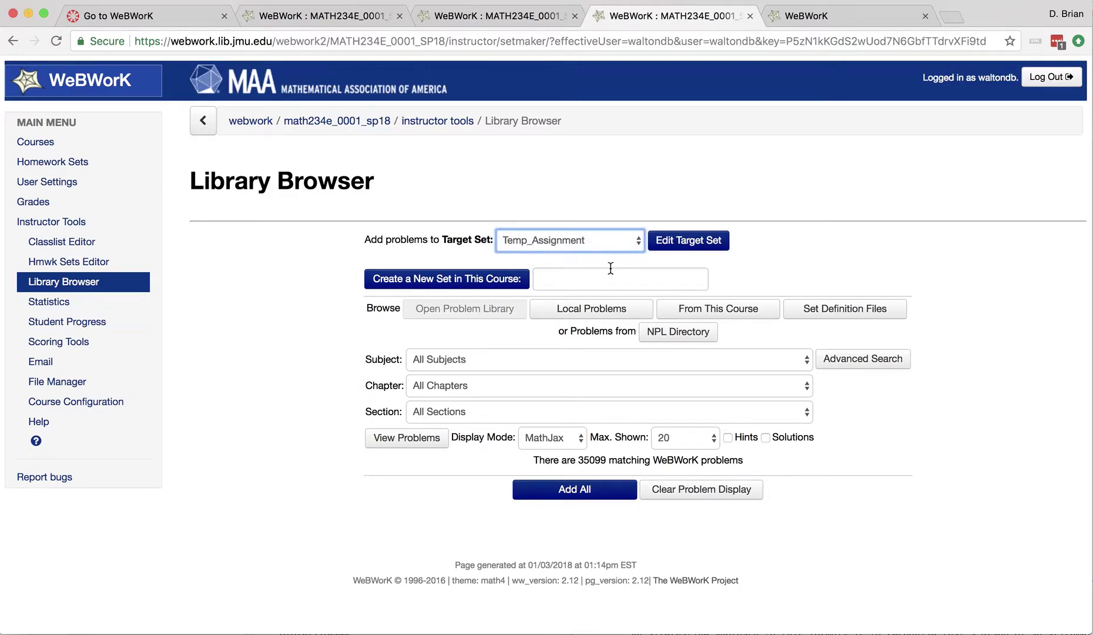
# - Display the library problems for subject Calculus - single variable, chapter Limits and continuity, section Evaluating limits - factoring
pyautogui.click(479, 360)
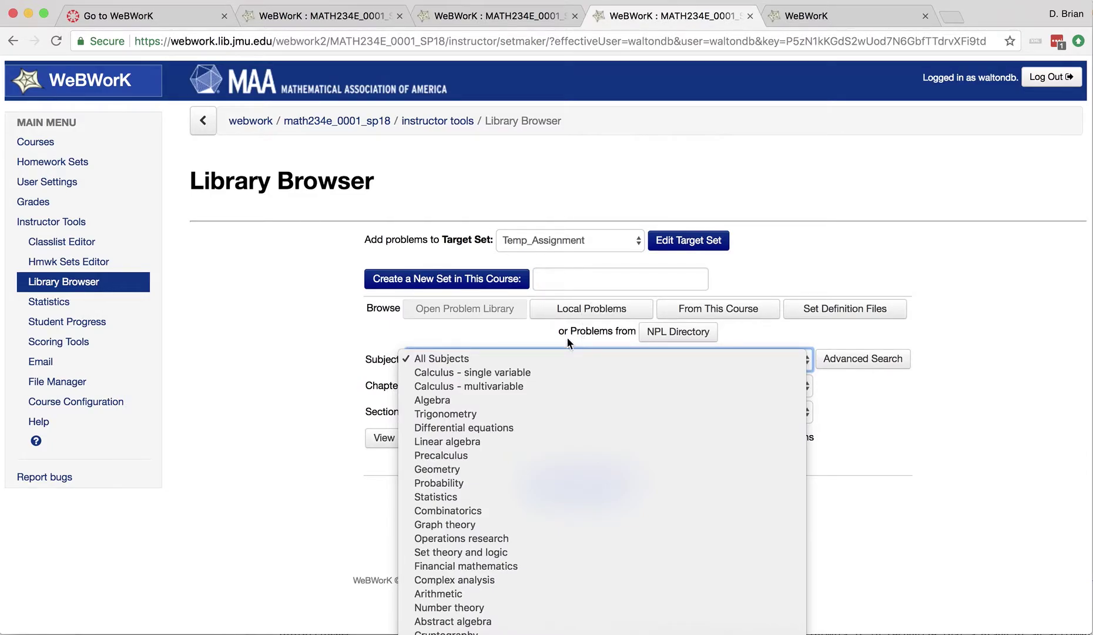
pyautogui.click(470, 381)
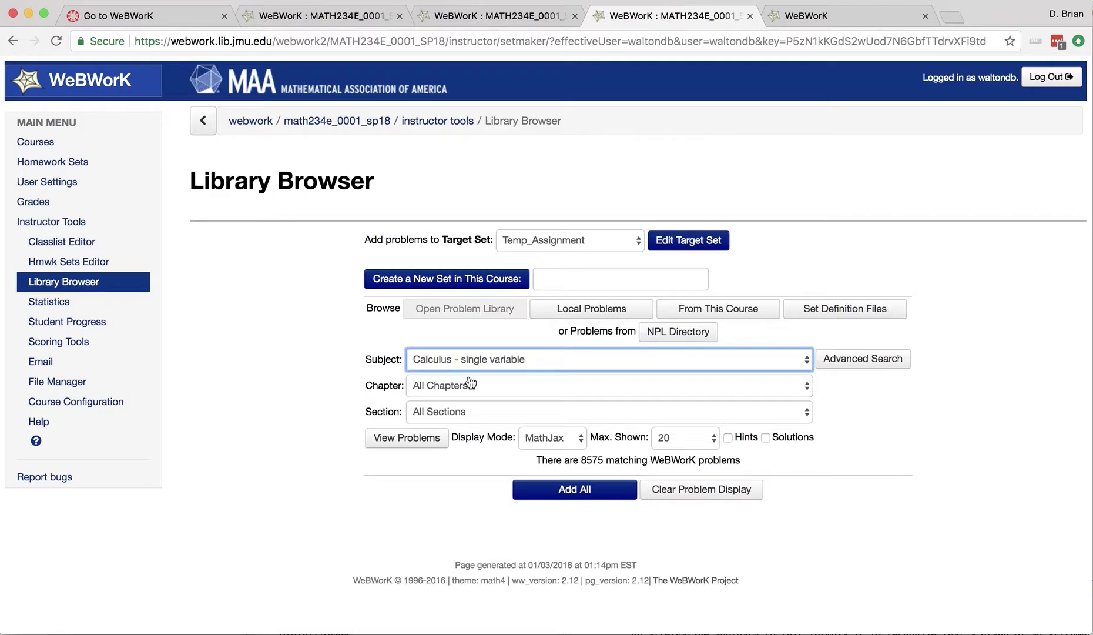
pyautogui.click(508, 397)
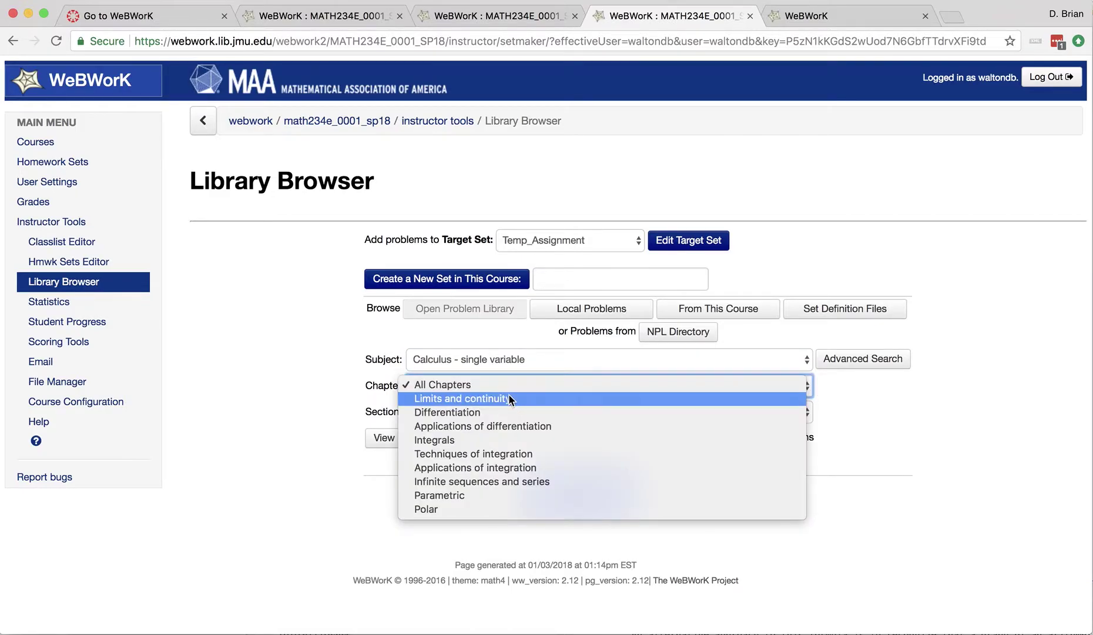
pyautogui.click(507, 400)
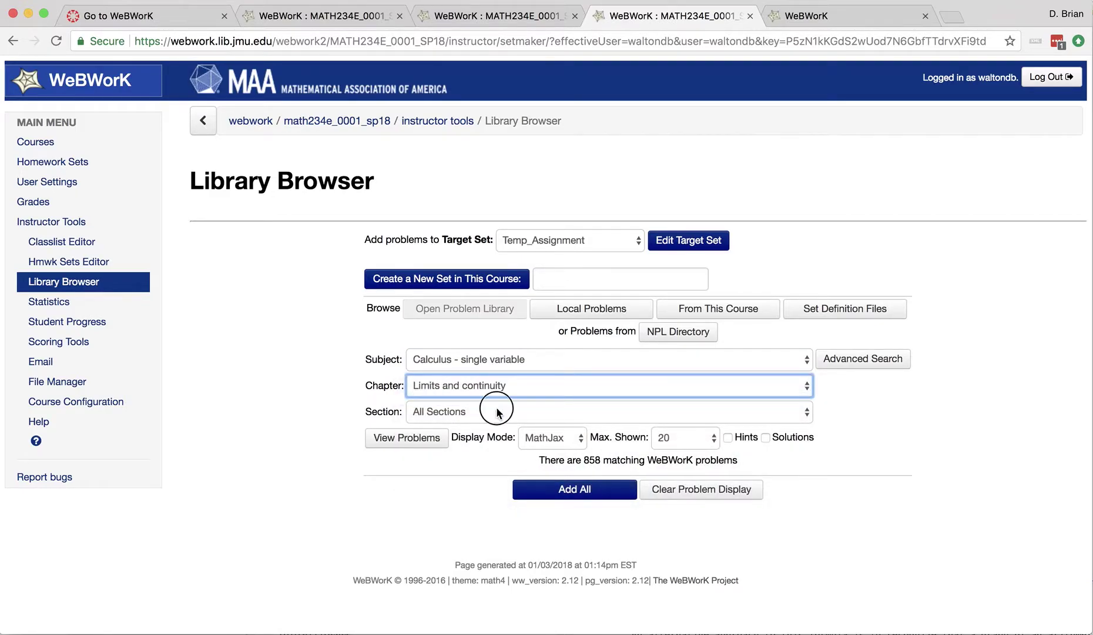
pyautogui.click(496, 411)
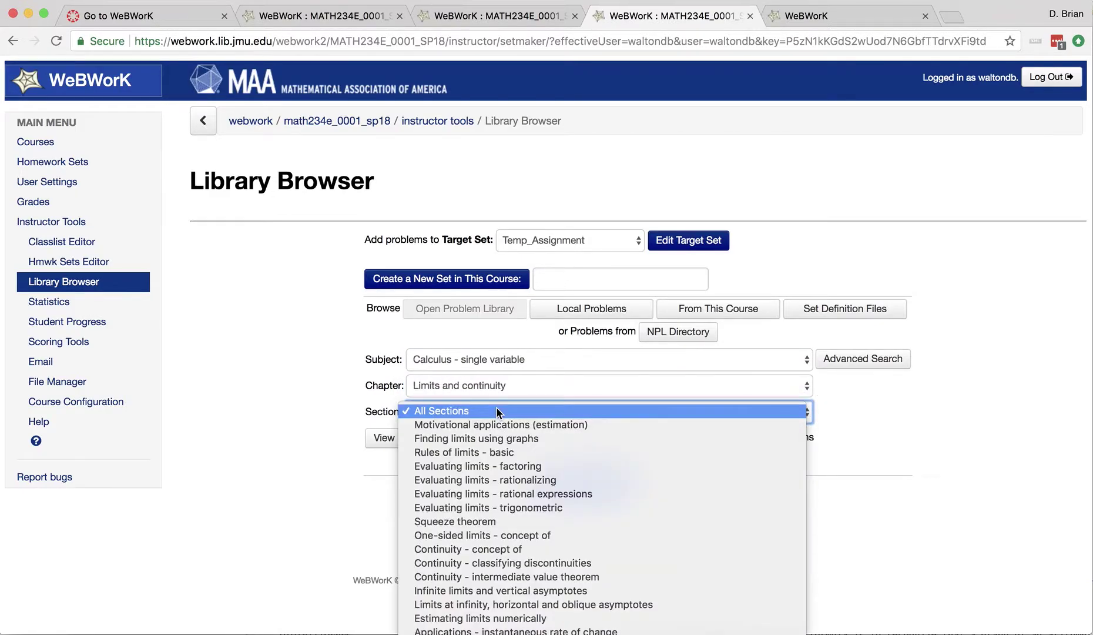
pyautogui.click(507, 466)
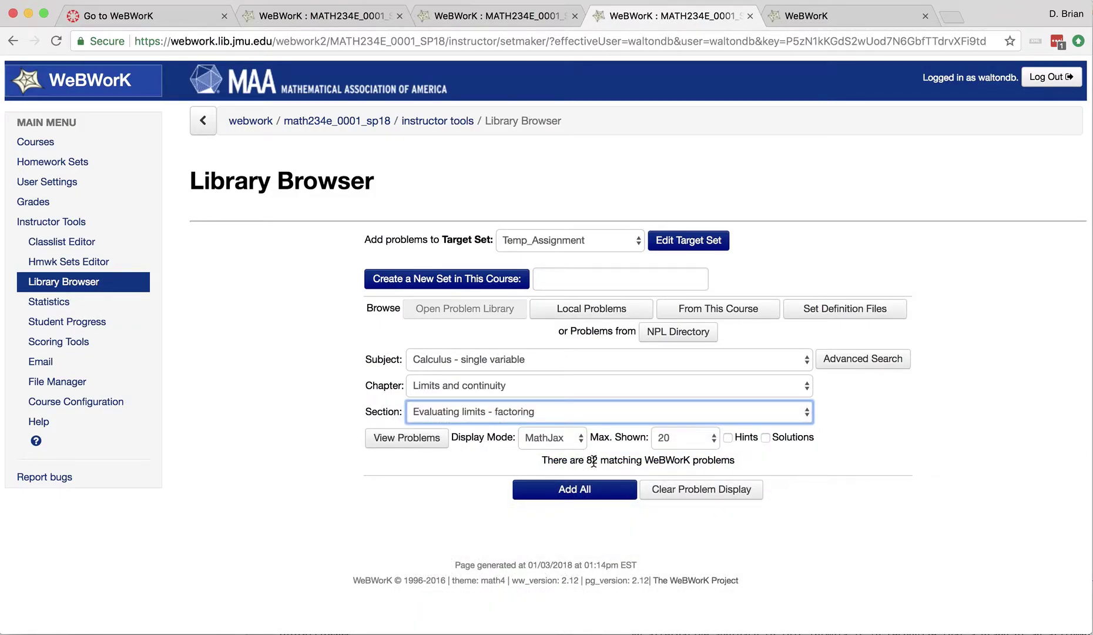
pyautogui.click(416, 440)
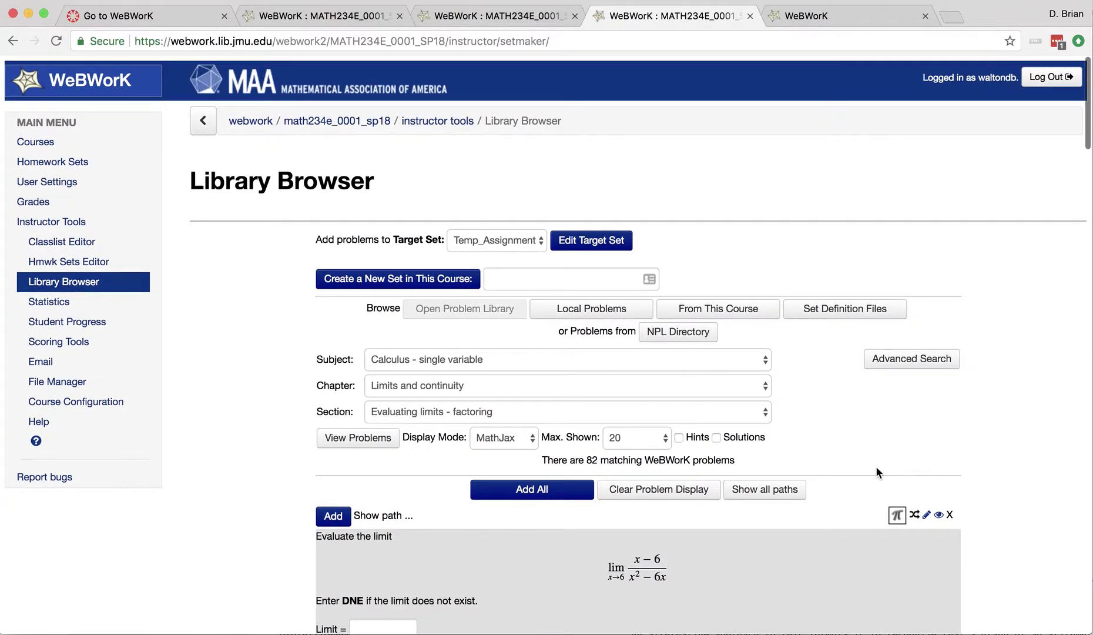
# - Browse the factoring limit problems and show more problems like the ((x+h)³ − x³)/h limit
pyautogui.scroll(-3, 851, 475)
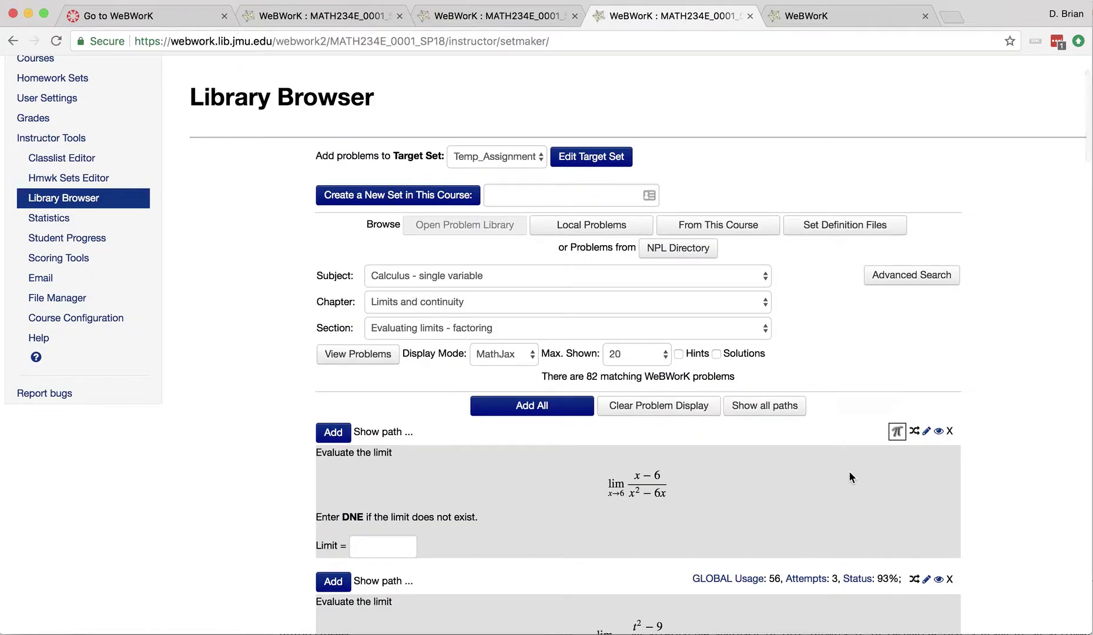
pyautogui.scroll(-2, 848, 476)
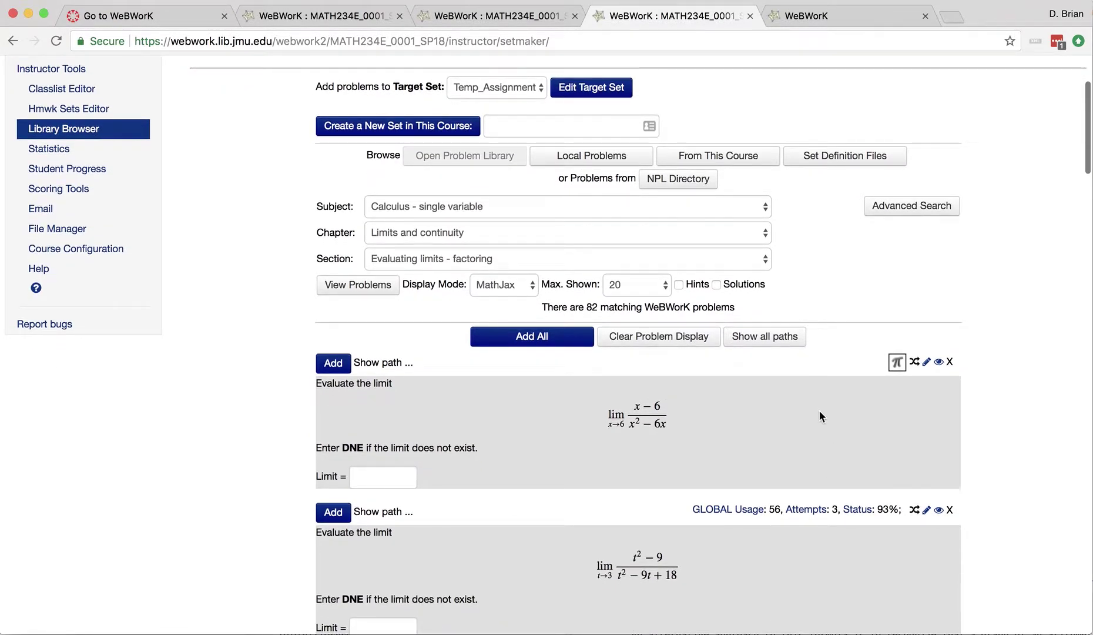
pyautogui.scroll(-4, 858, 408)
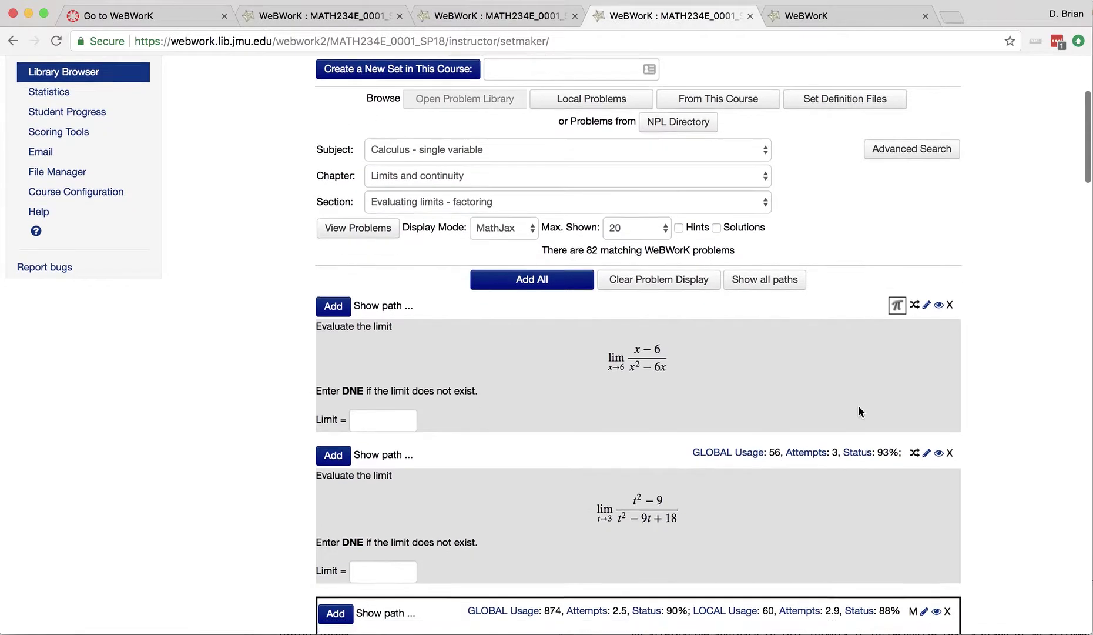
pyautogui.scroll(-4, 858, 409)
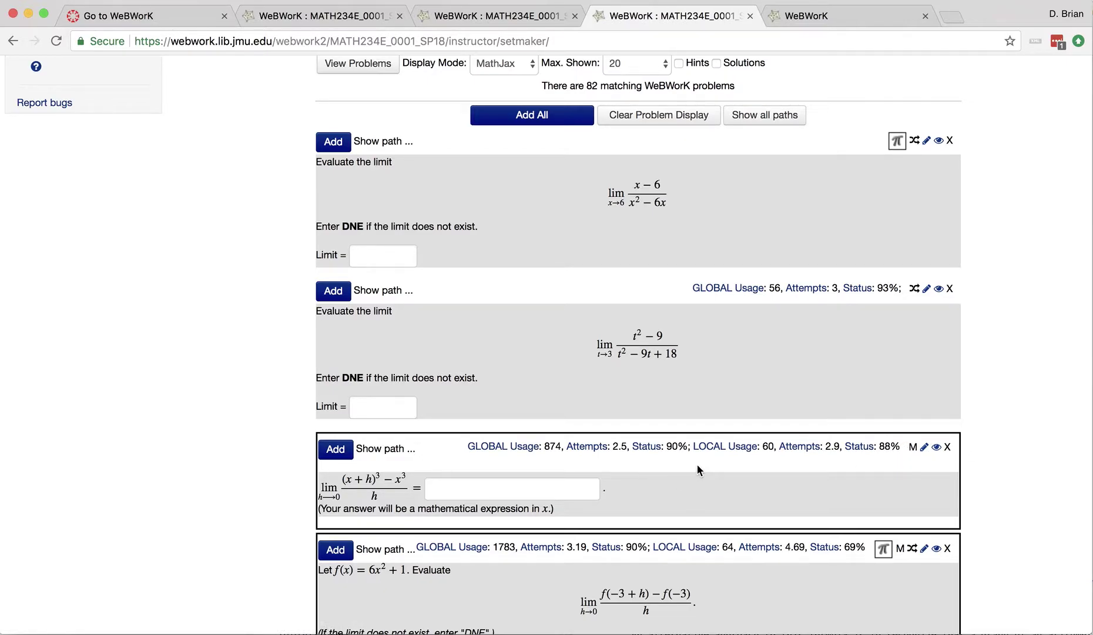
pyautogui.click(915, 450)
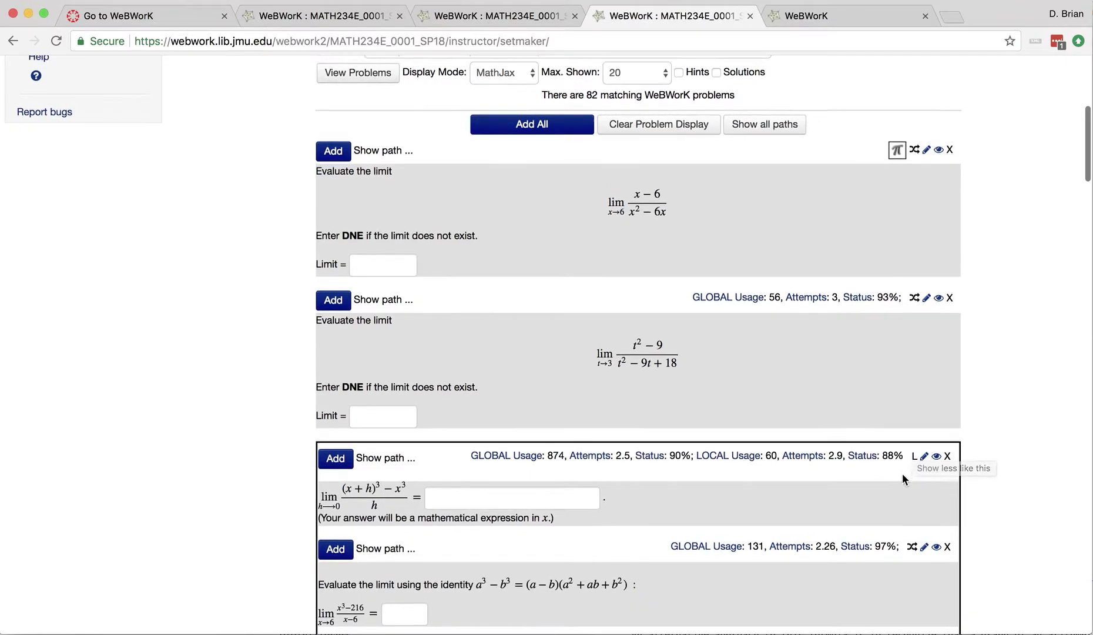
# - Examine the group of library problems similar to the ((x+h)³ − x³)/h limit
pyautogui.scroll(-6, 903, 476)
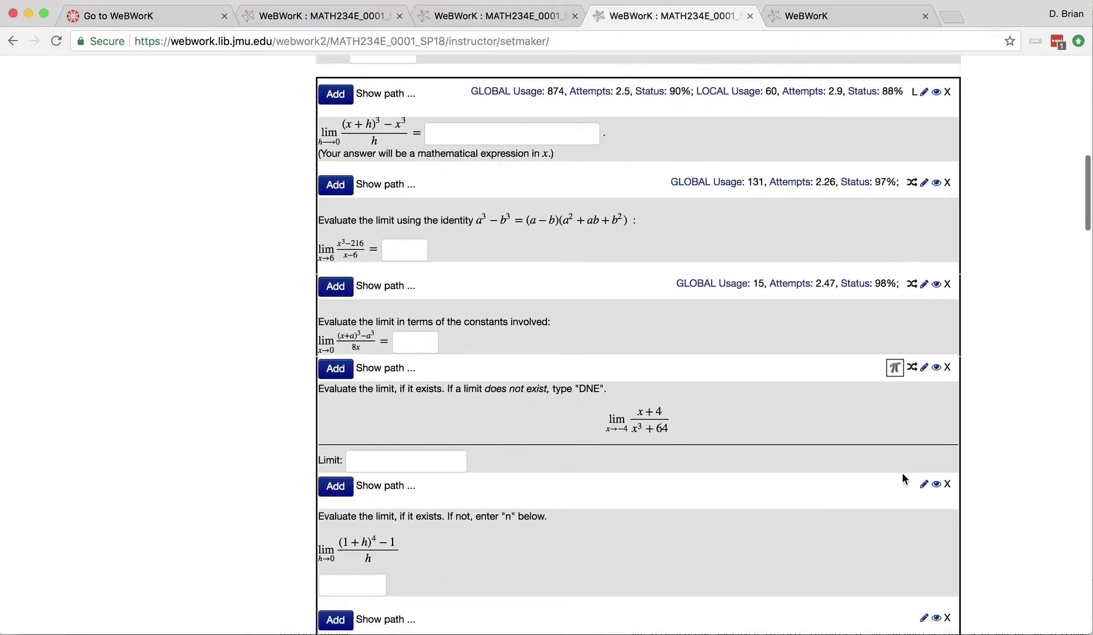
pyautogui.scroll(-4, 902, 472)
pyautogui.scroll(-5, 902, 471)
pyautogui.scroll(5, 902, 473)
pyautogui.scroll(5, 900, 474)
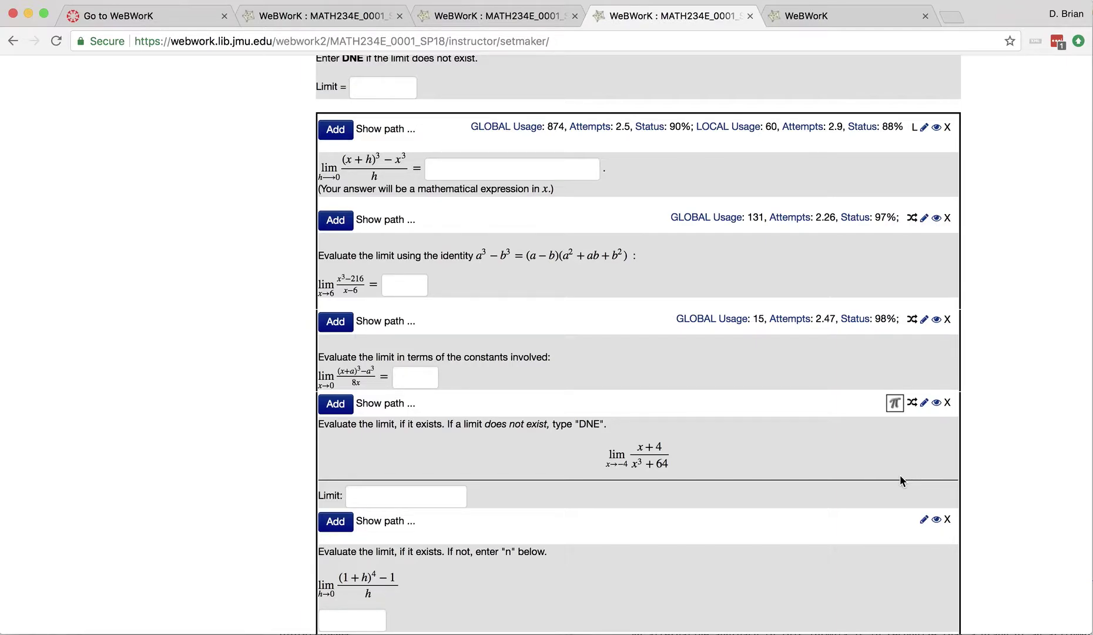
pyautogui.scroll(-2, 849, 440)
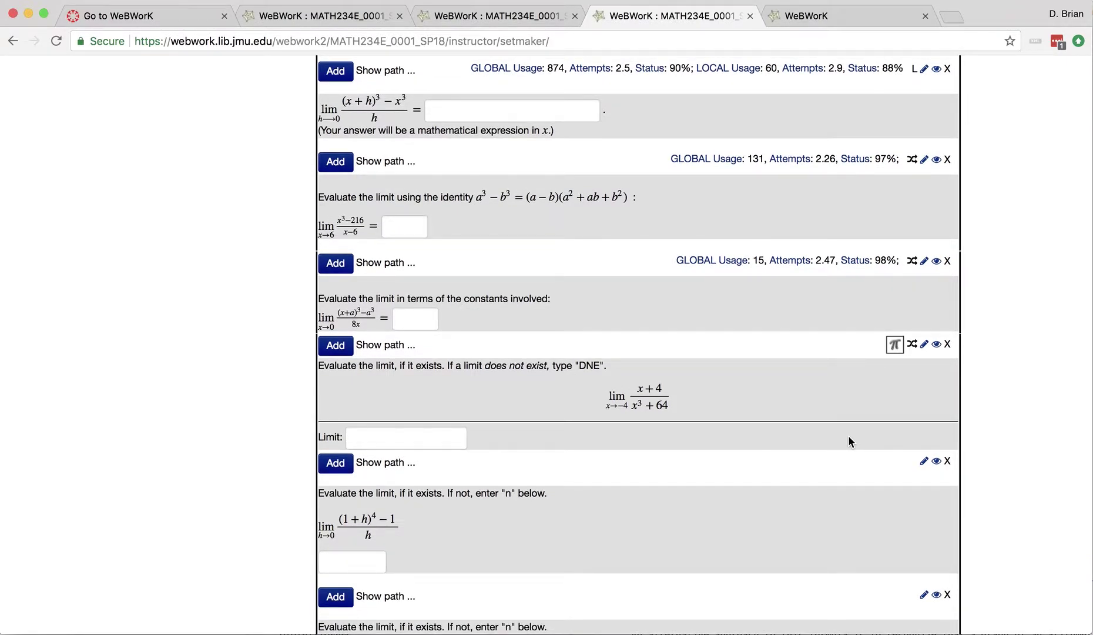
pyautogui.scroll(-6, 849, 441)
pyautogui.scroll(-1, 848, 441)
pyautogui.scroll(7, 666, 327)
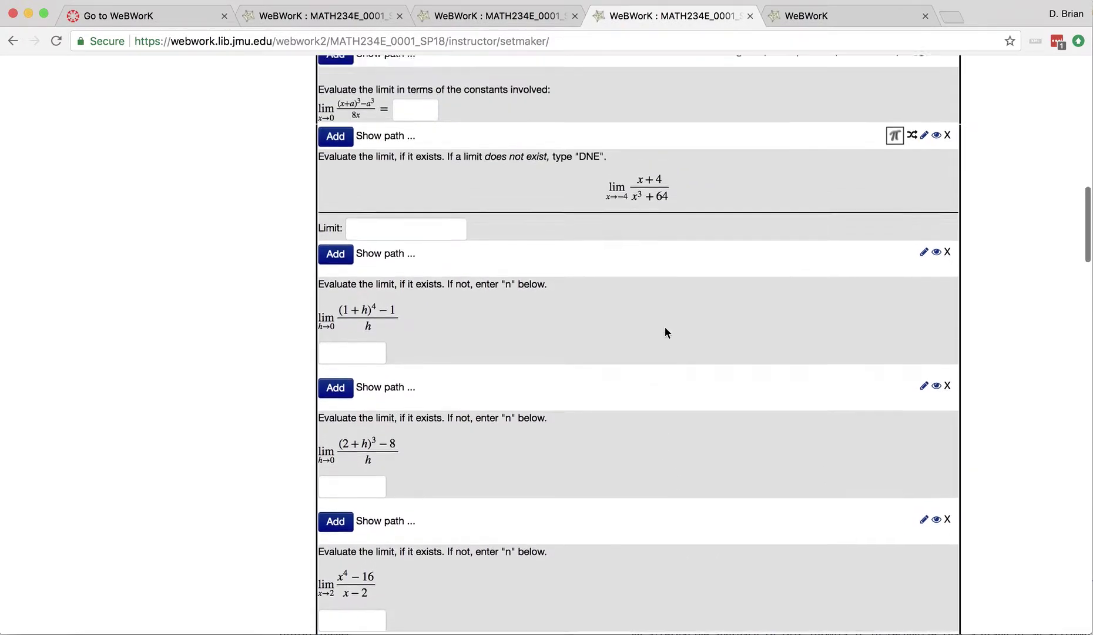
pyautogui.scroll(1, 665, 326)
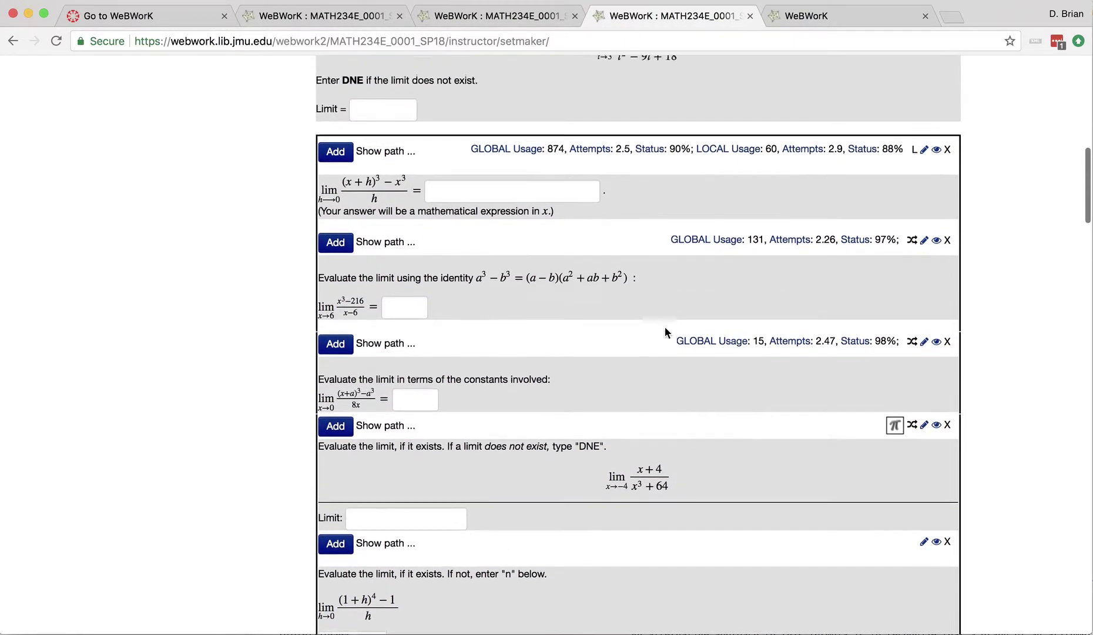
pyautogui.scroll(-2, 665, 326)
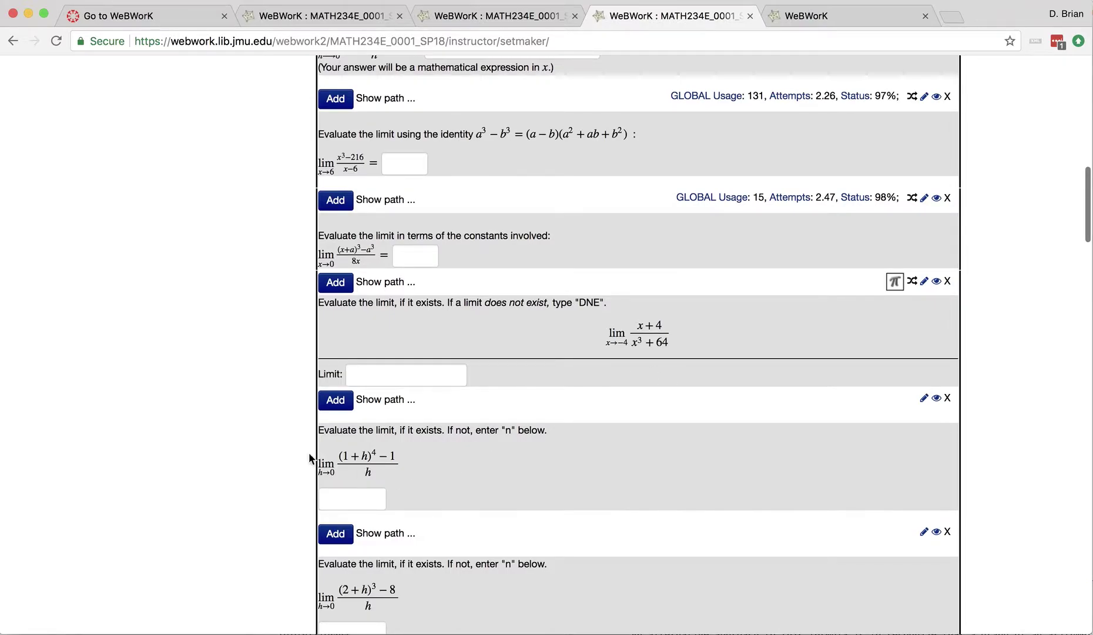
pyautogui.scroll(5, 732, 454)
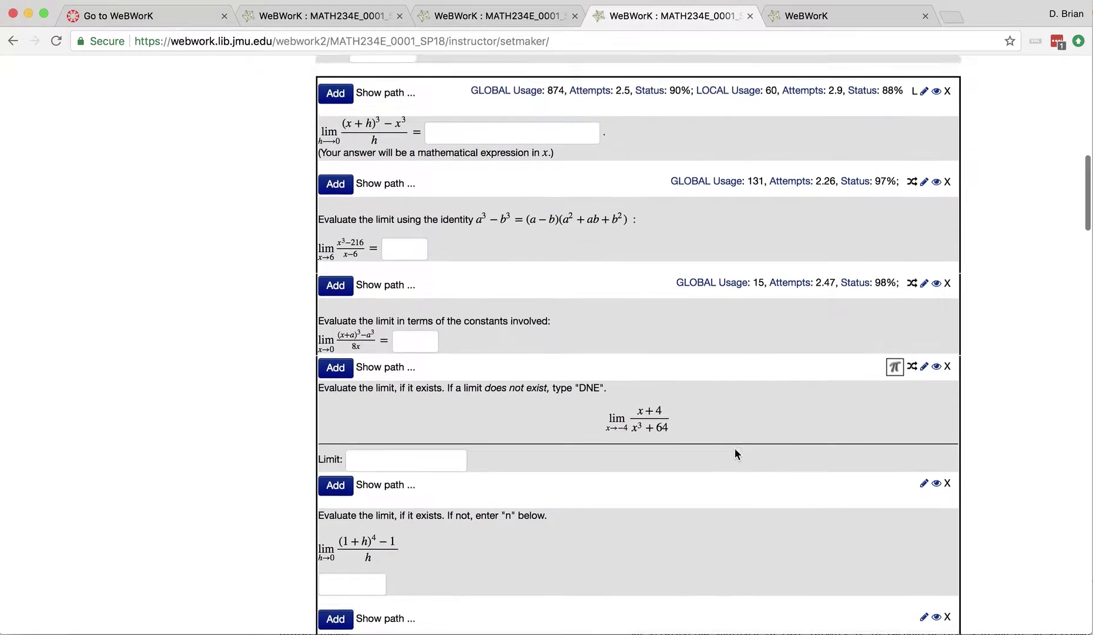
pyautogui.scroll(-1, 732, 449)
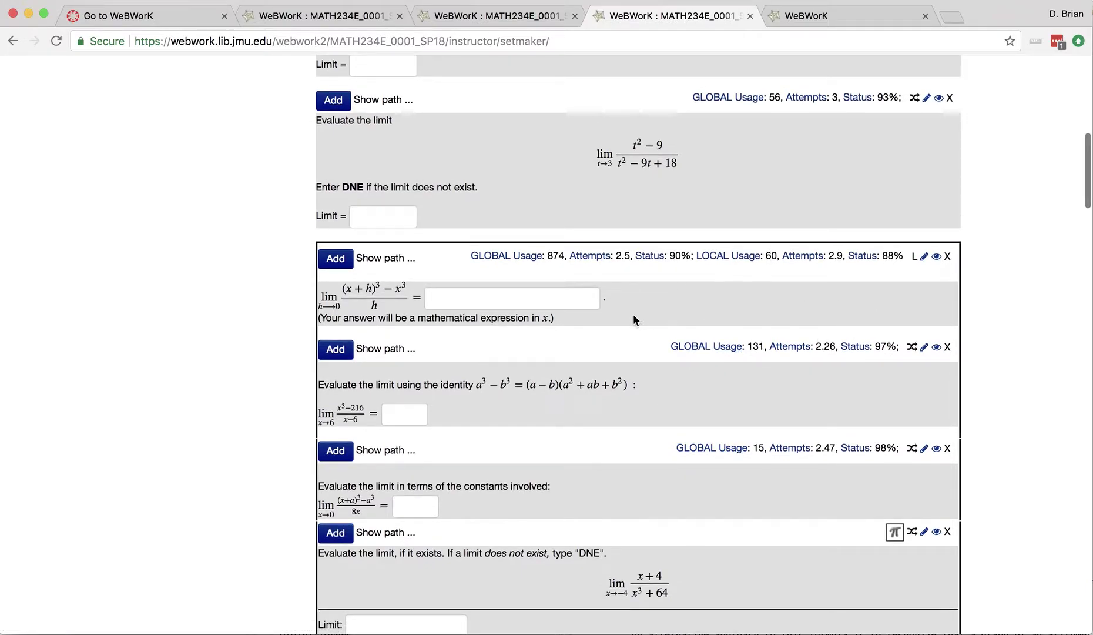
# - Add the ((x+h)³ − x³)/h limit problem to the target set and collapse its group of similar problems
pyautogui.click(336, 259)
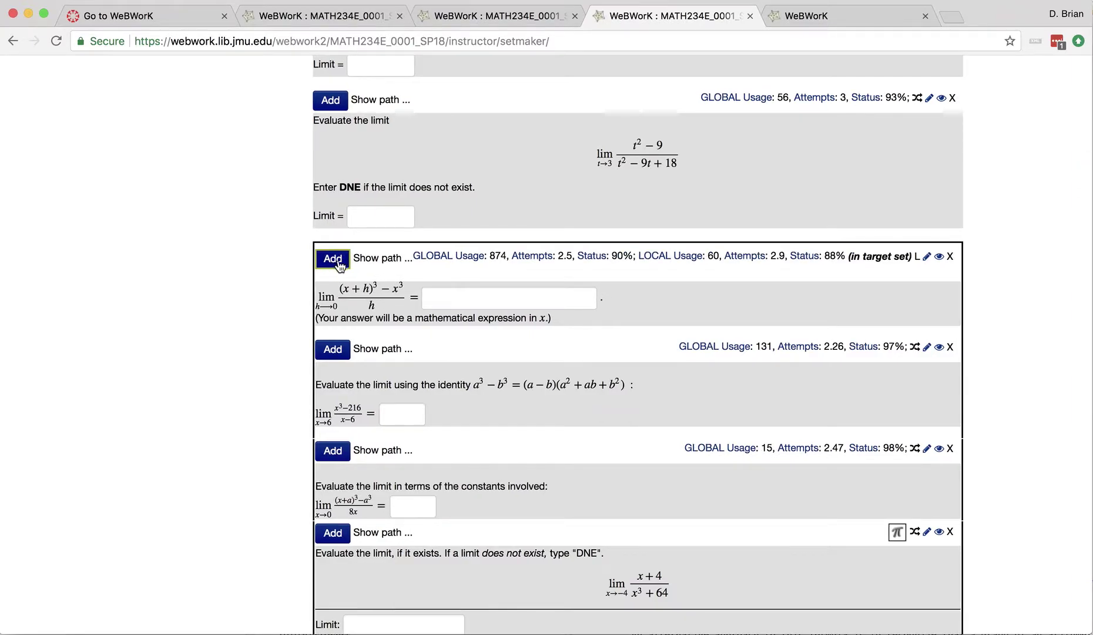
pyautogui.tripleClick(847, 259)
pyautogui.click(901, 266)
pyautogui.scroll(-5, 750, 363)
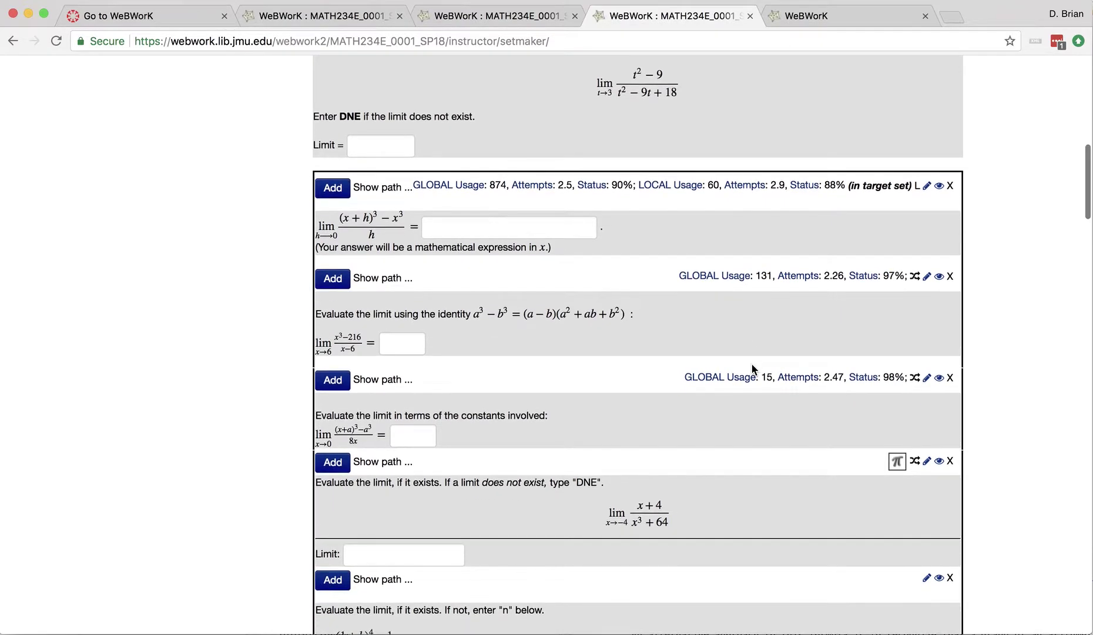
pyautogui.scroll(-3, 750, 363)
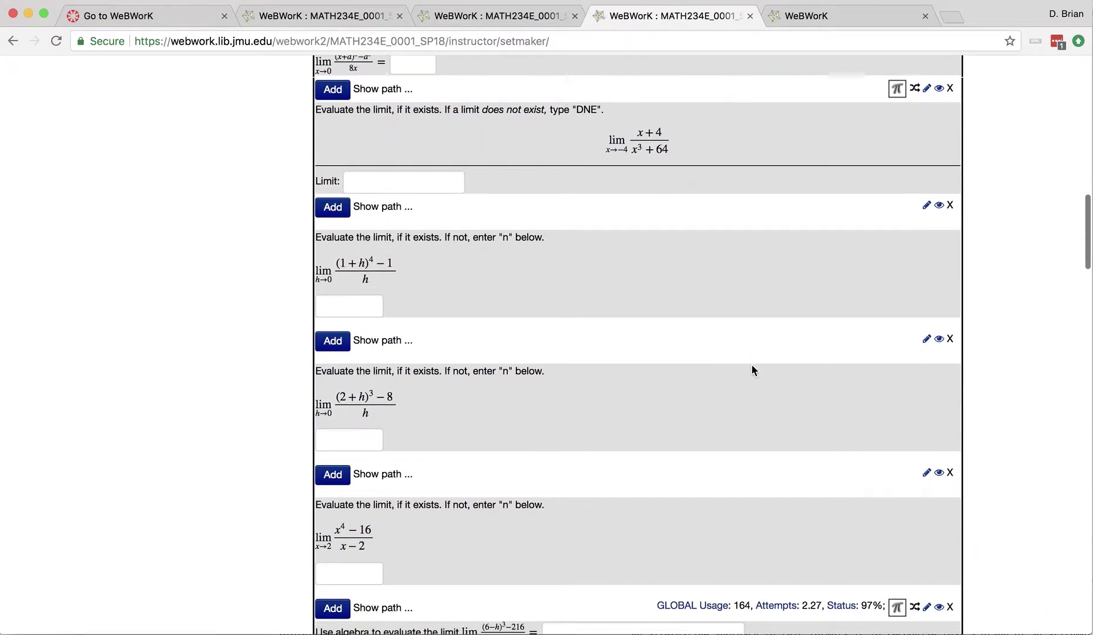
pyautogui.scroll(4, 750, 363)
pyautogui.scroll(4, 751, 363)
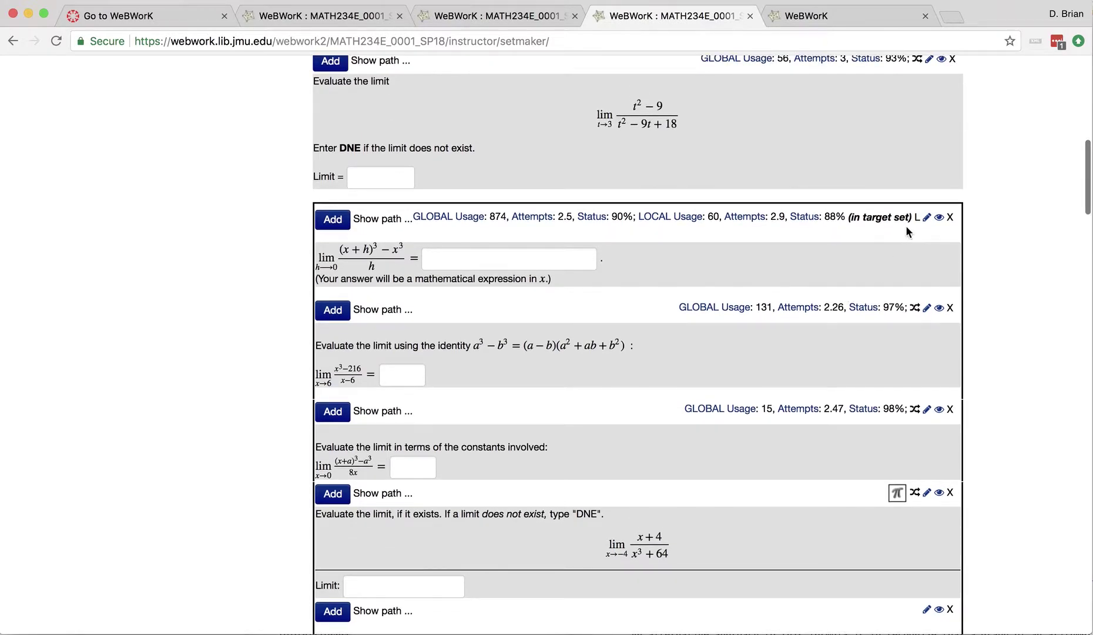
pyautogui.click(918, 219)
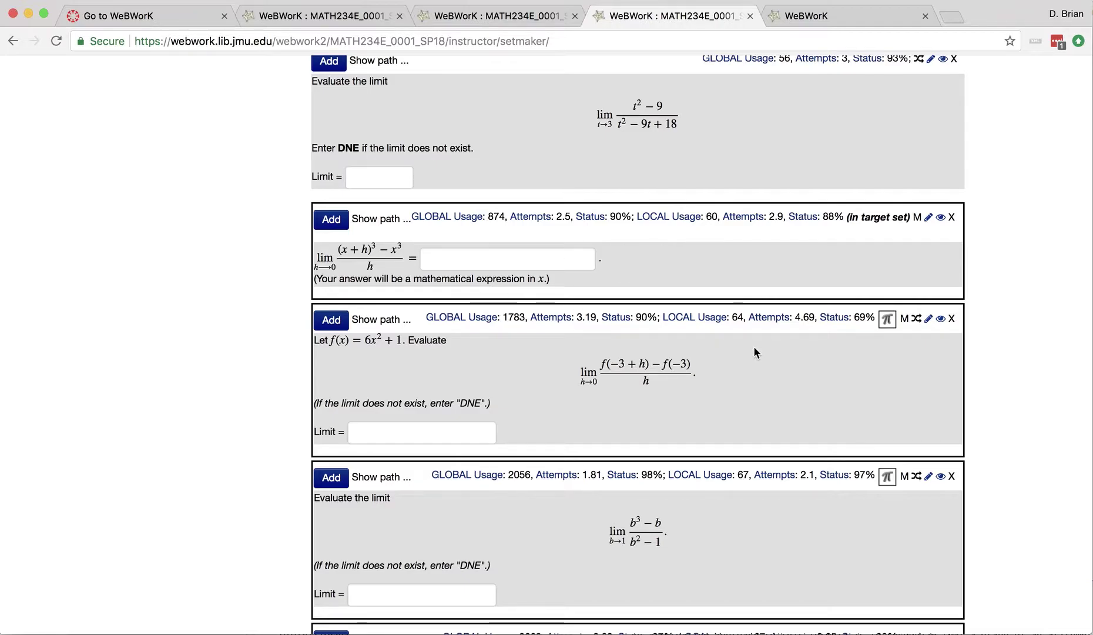
# - Show more problems like the (x² − 2x − 3)/(x − 3) limit and add that limit problem to the target set
pyautogui.scroll(-3, 756, 351)
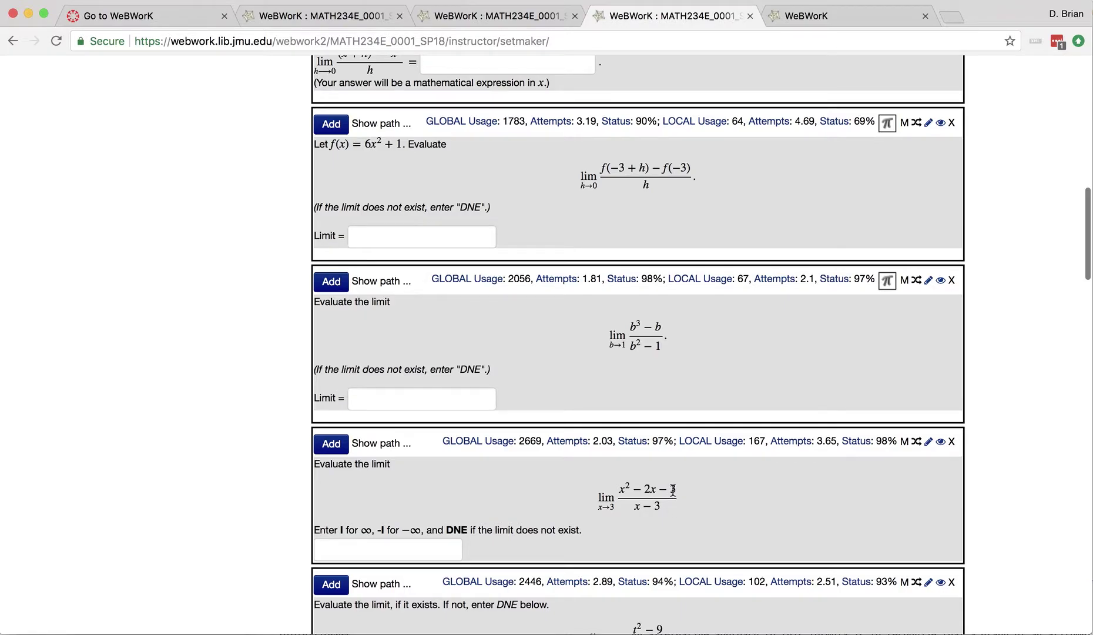
pyautogui.click(904, 442)
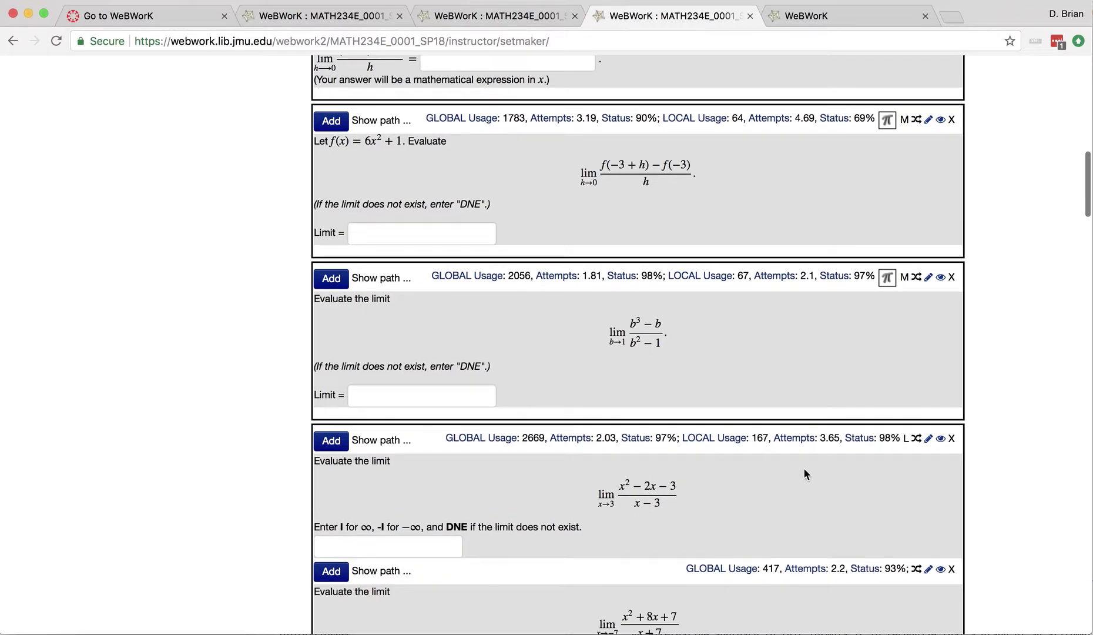
pyautogui.scroll(-3, 803, 467)
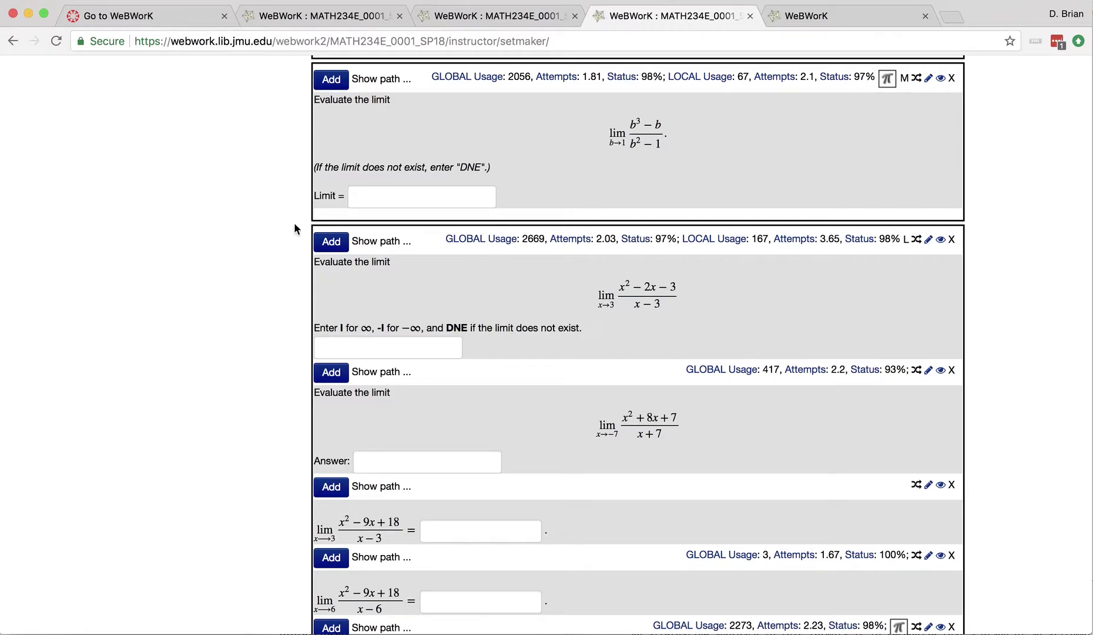
pyautogui.click(330, 242)
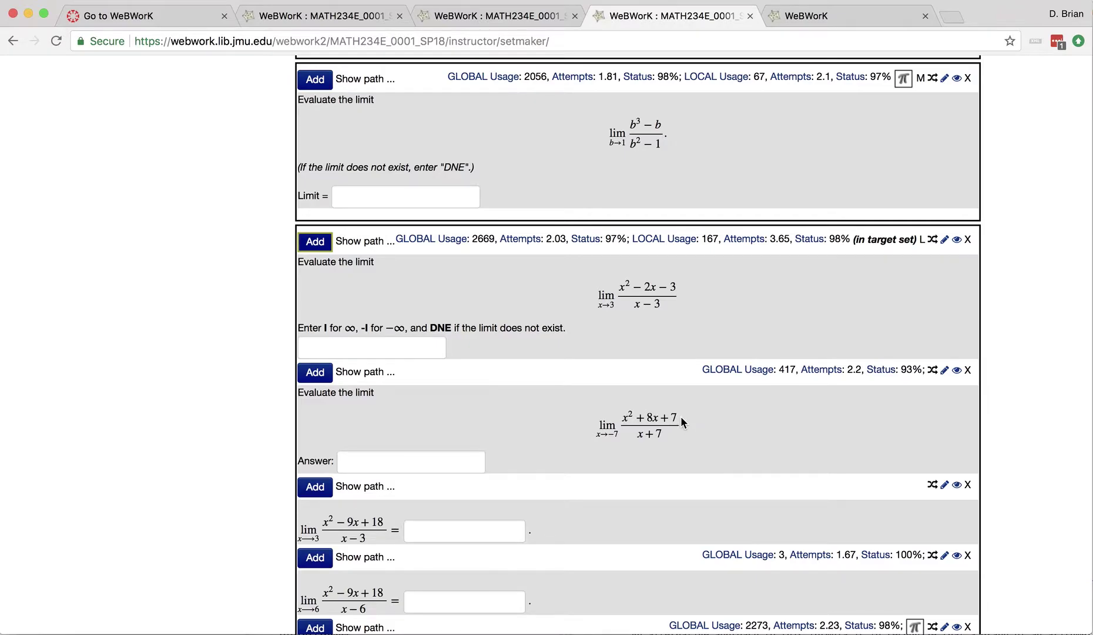
# - Look through the problems similar to the (x² − 2x − 3)/(x − 3) limit and collapse the group
pyautogui.scroll(-5, 680, 421)
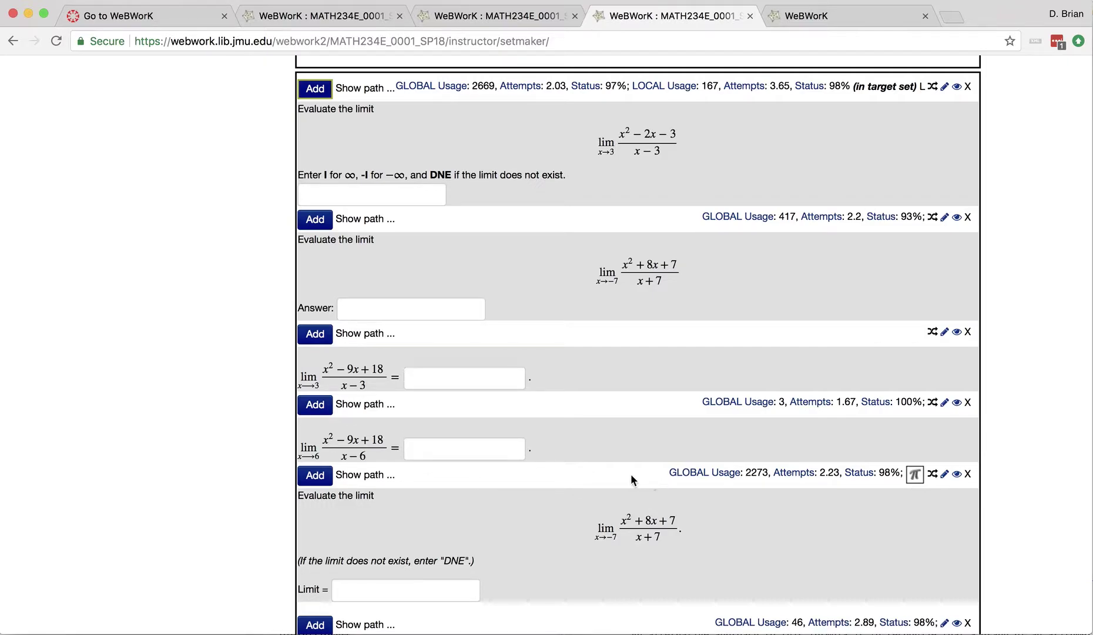
pyautogui.scroll(-8, 632, 473)
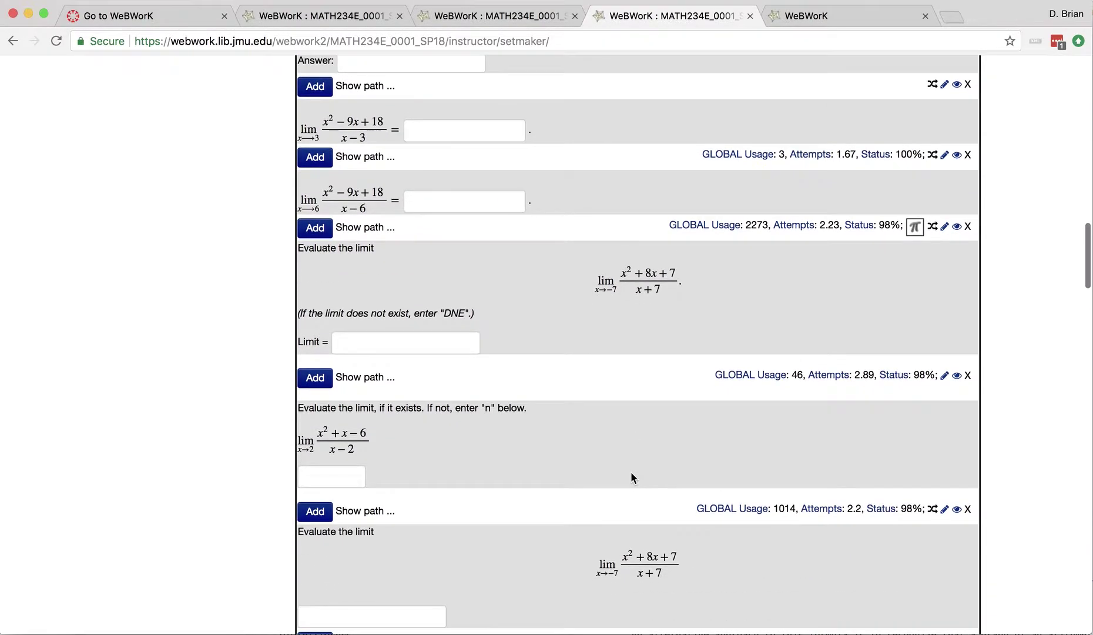
pyautogui.scroll(13, 630, 471)
pyautogui.click(923, 238)
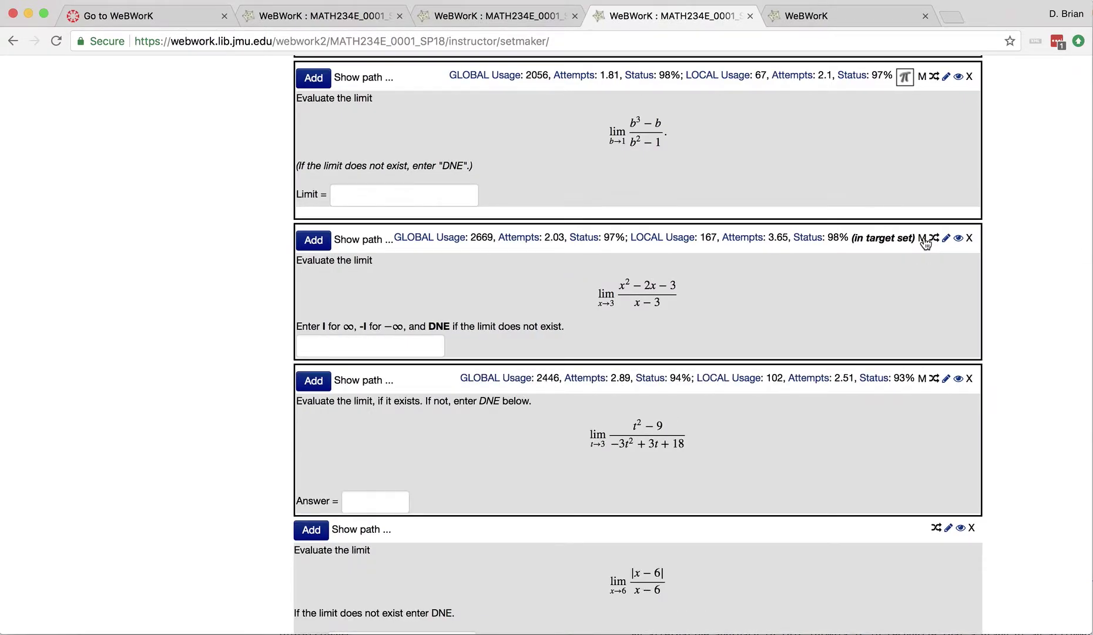
# - Add the "Use factoring to calculate this limit" problem with (b² − x²)/(b³ − x³) to the target set
pyautogui.scroll(-8, 794, 413)
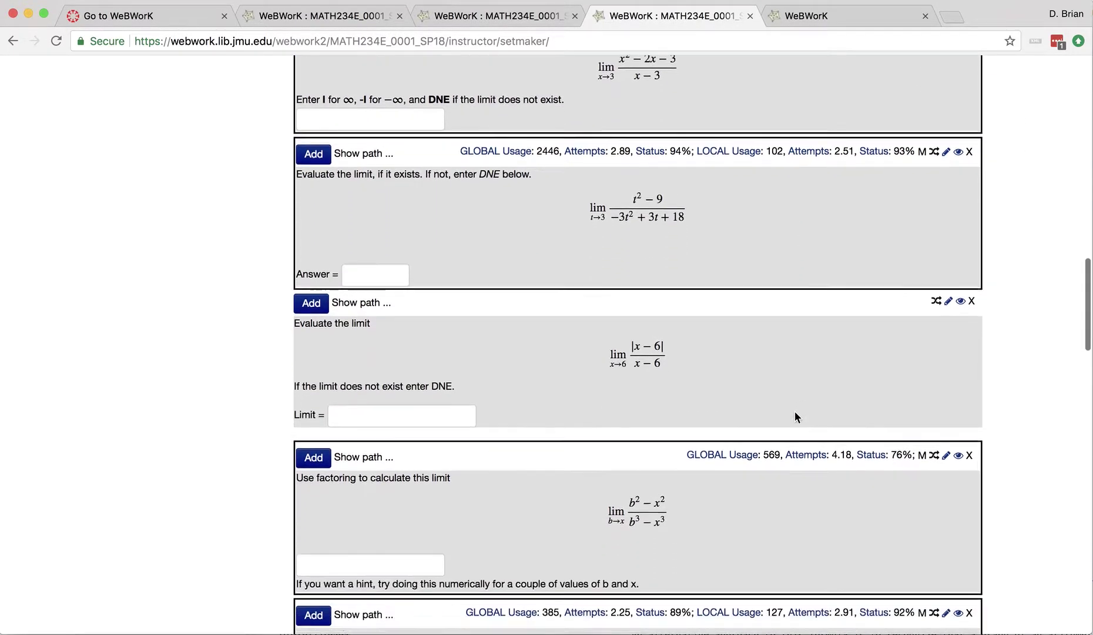
pyautogui.scroll(-4, 794, 414)
pyautogui.click(305, 347)
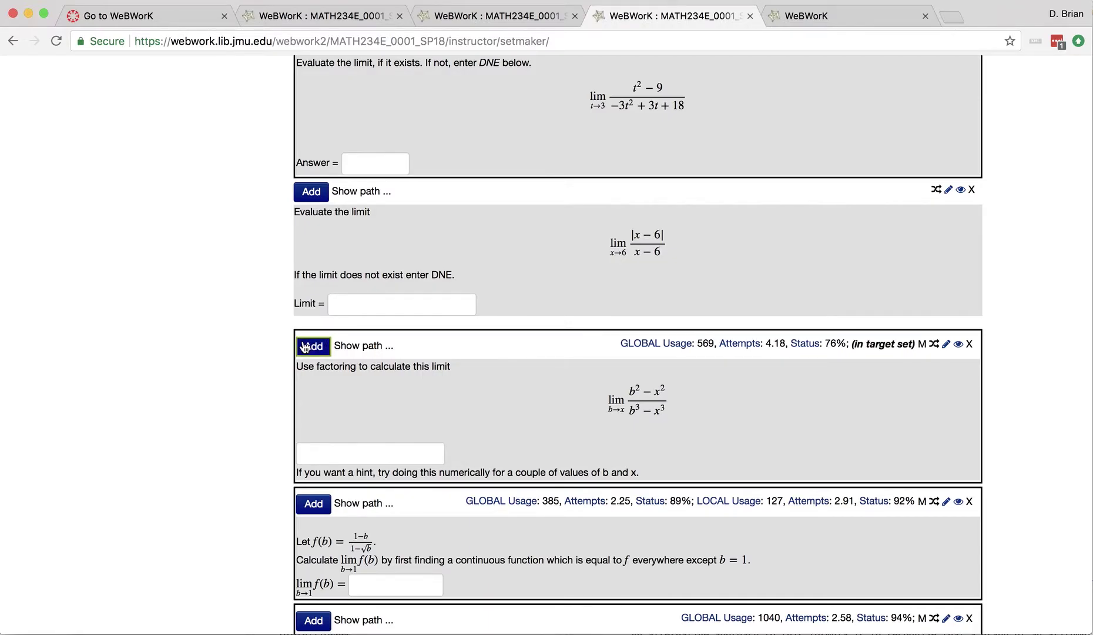
# - Open the target set Temp_Assignment for editing and check its Visible to Students options, keeping Yes
pyautogui.scroll(20, 886, 341)
pyautogui.scroll(4, 884, 342)
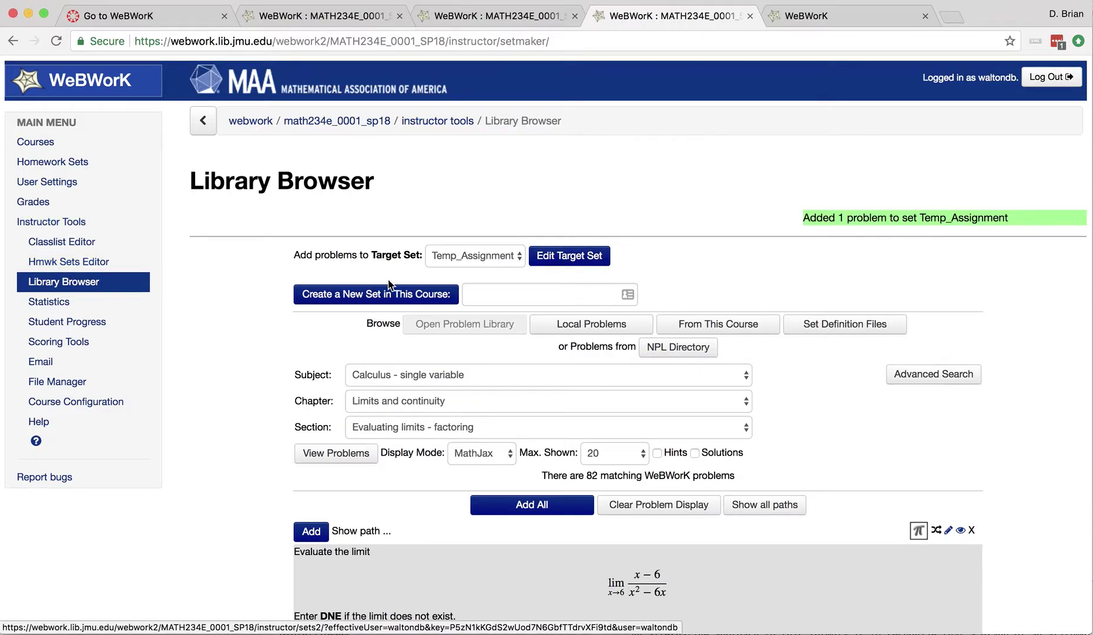
pyautogui.click(567, 259)
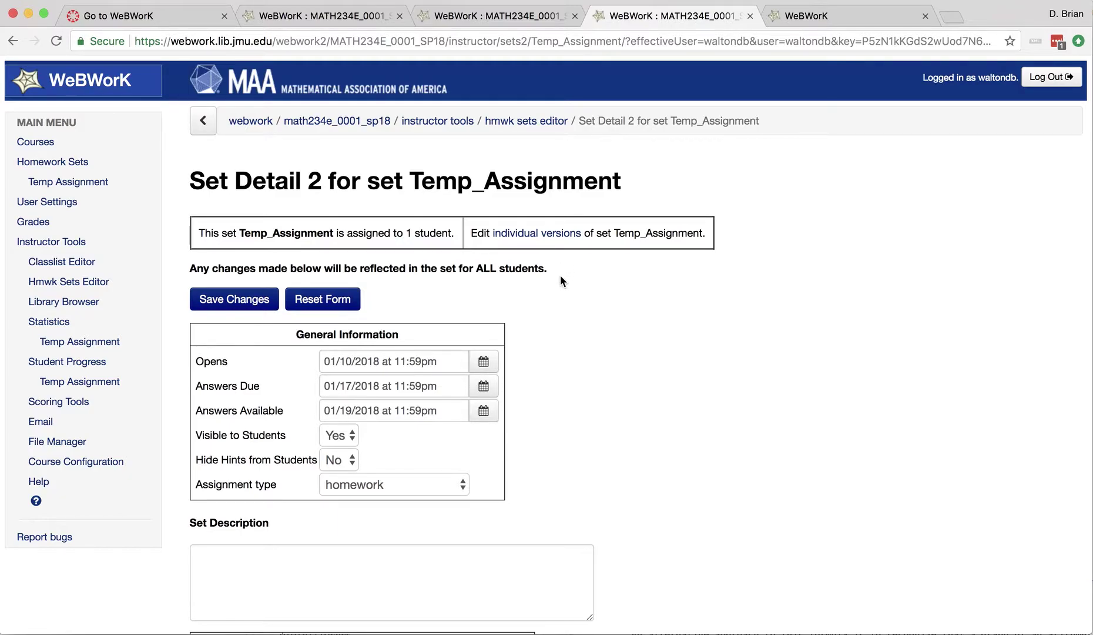
pyautogui.scroll(-4, 559, 279)
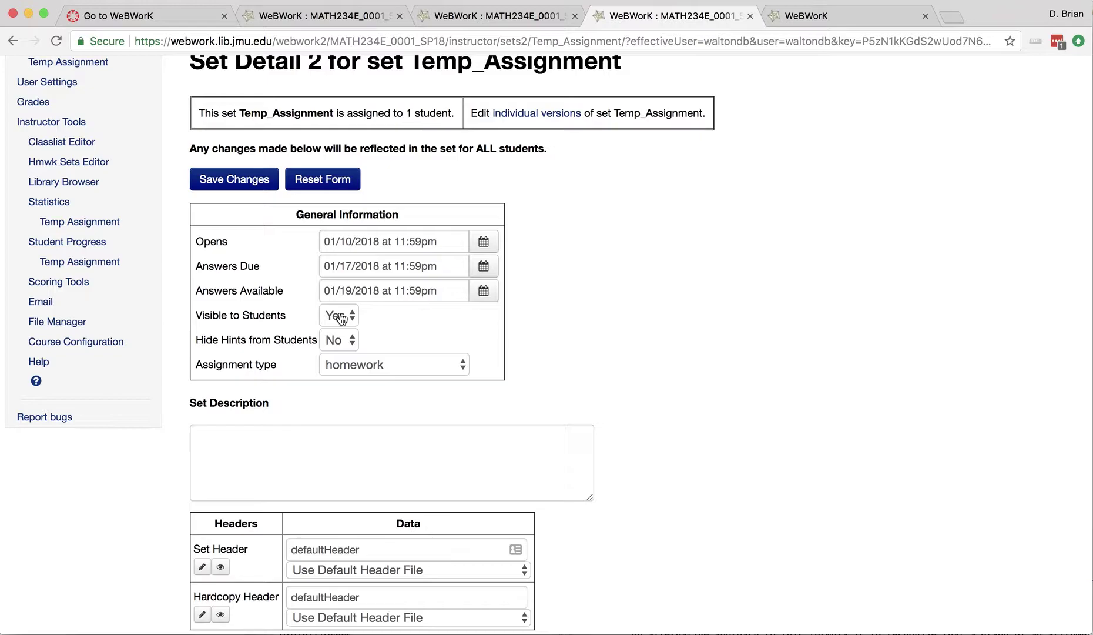
pyautogui.click(351, 320)
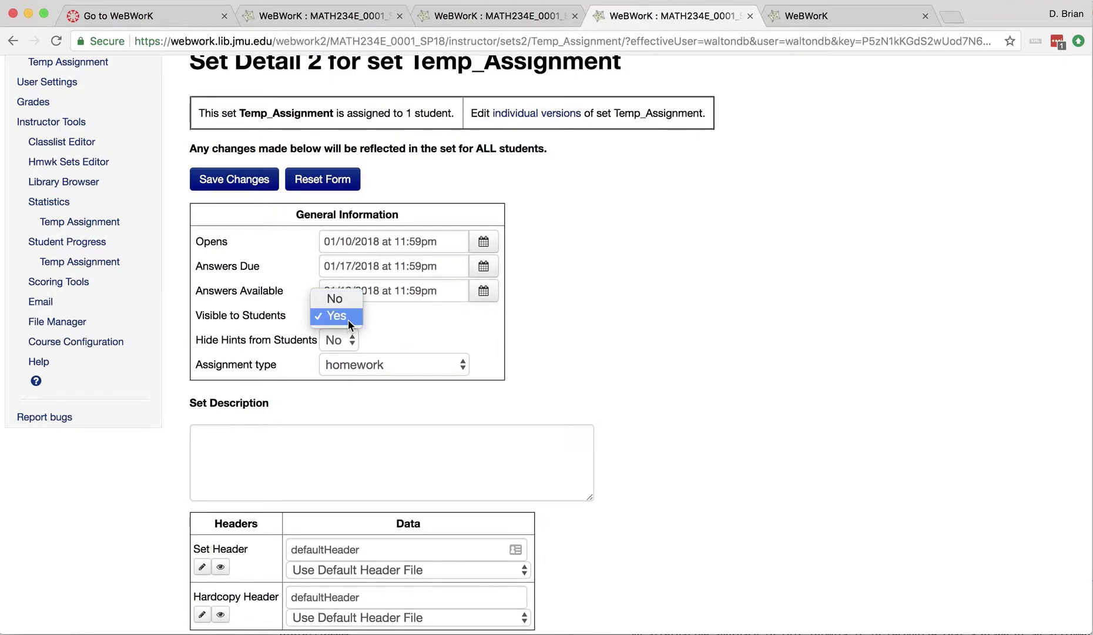
pyautogui.click(394, 321)
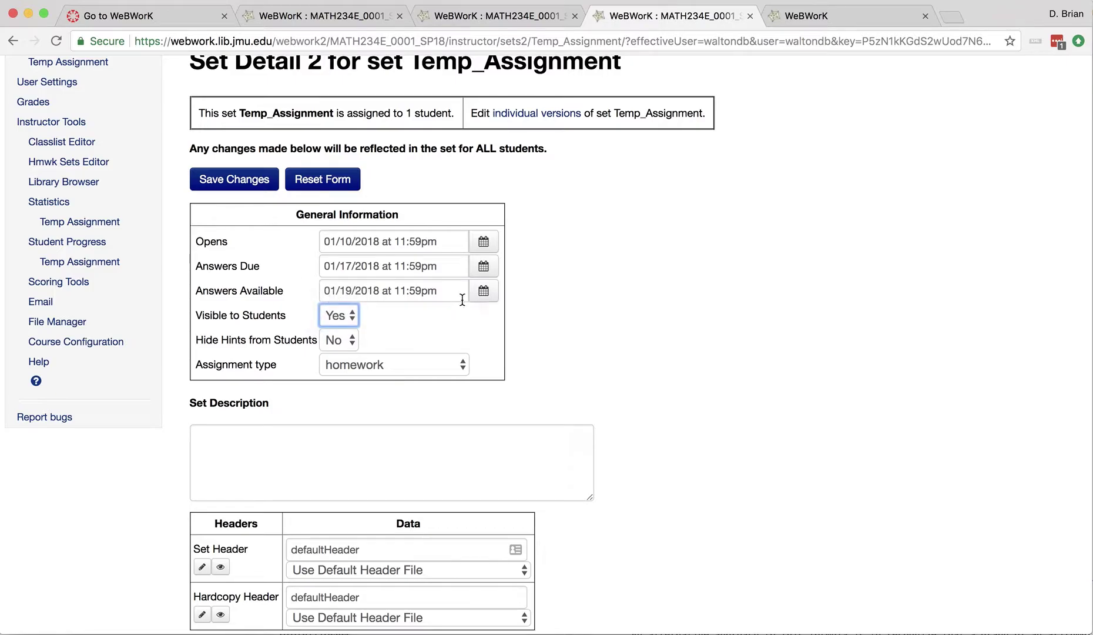
# - Set the assignment's opening date and time to 01/08/2018 at 8:00am
pyautogui.click(491, 246)
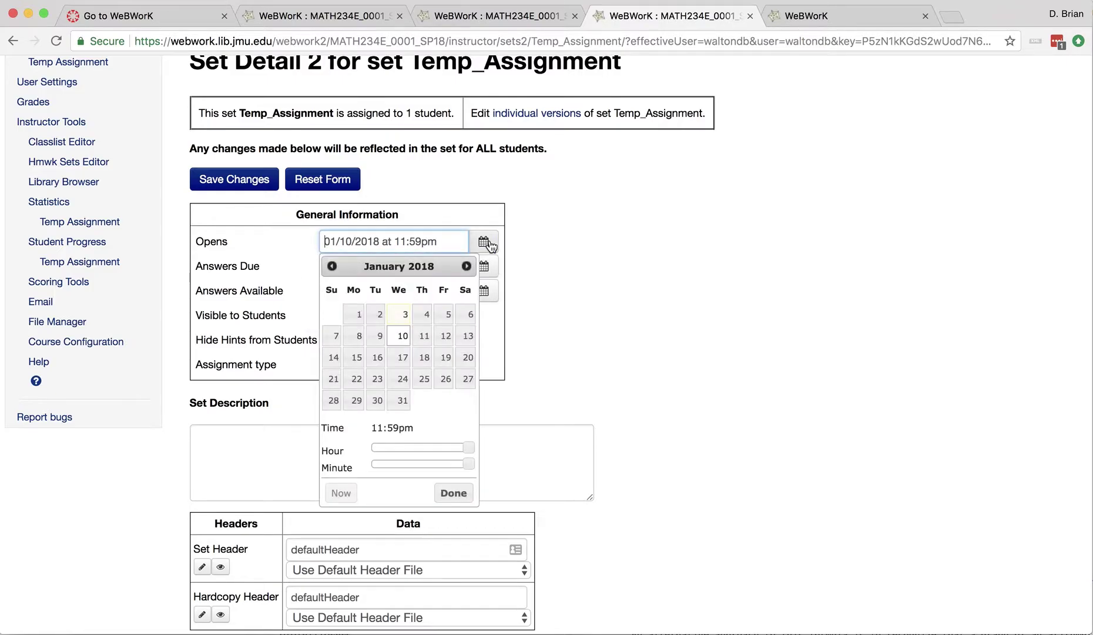
pyautogui.click(358, 339)
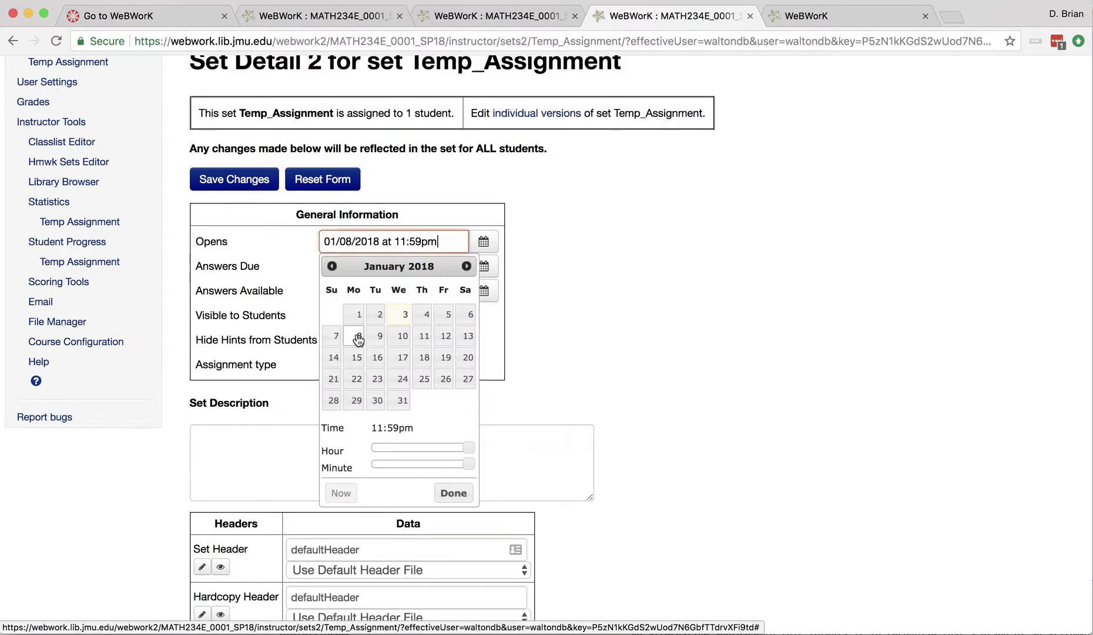
pyautogui.doubleClick(400, 241)
pyautogui.moveTo(418, 238); pyautogui.dragTo(428, 239)
pyautogui.write('8:00a')
pyautogui.press('Tab')
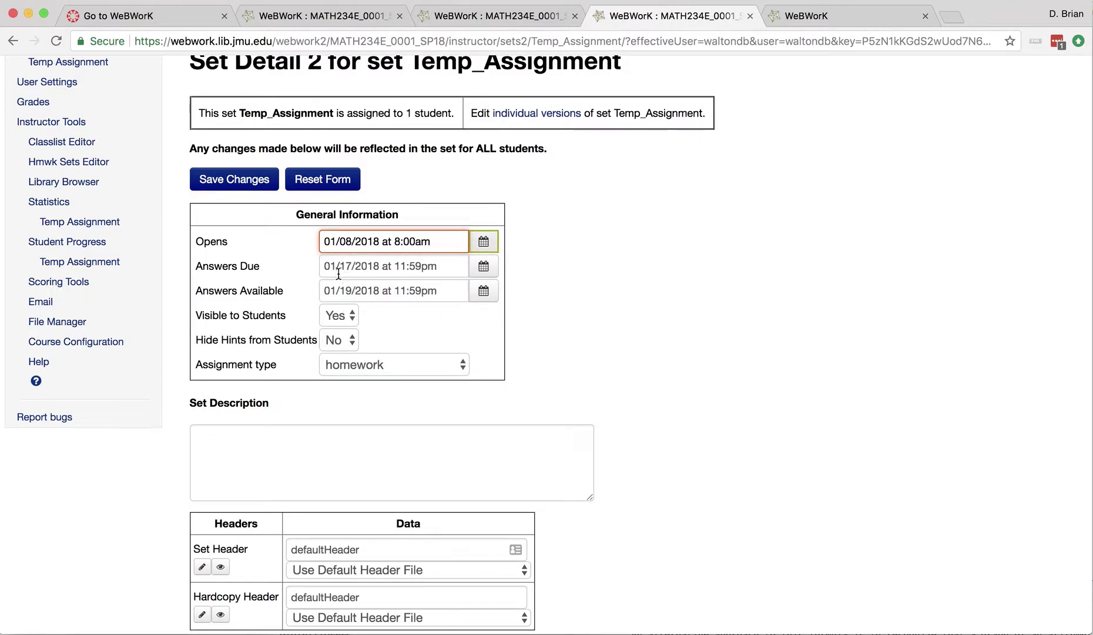
# - Set the assignment's Answers Due date to 01/12/2018 at 11:59pm
pyautogui.click(484, 268)
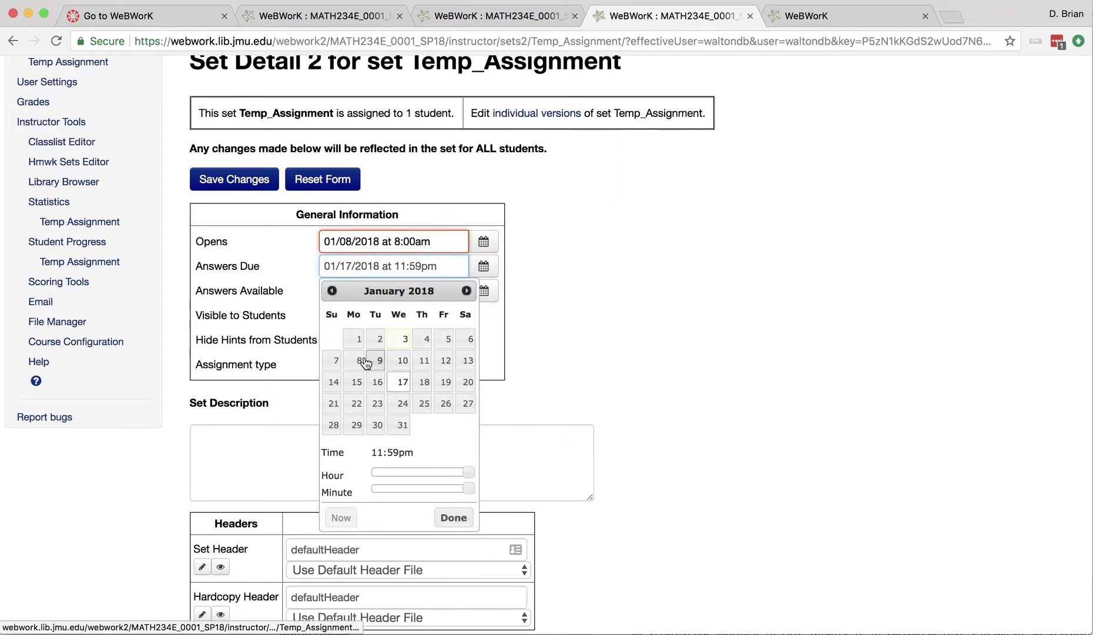
pyautogui.click(447, 361)
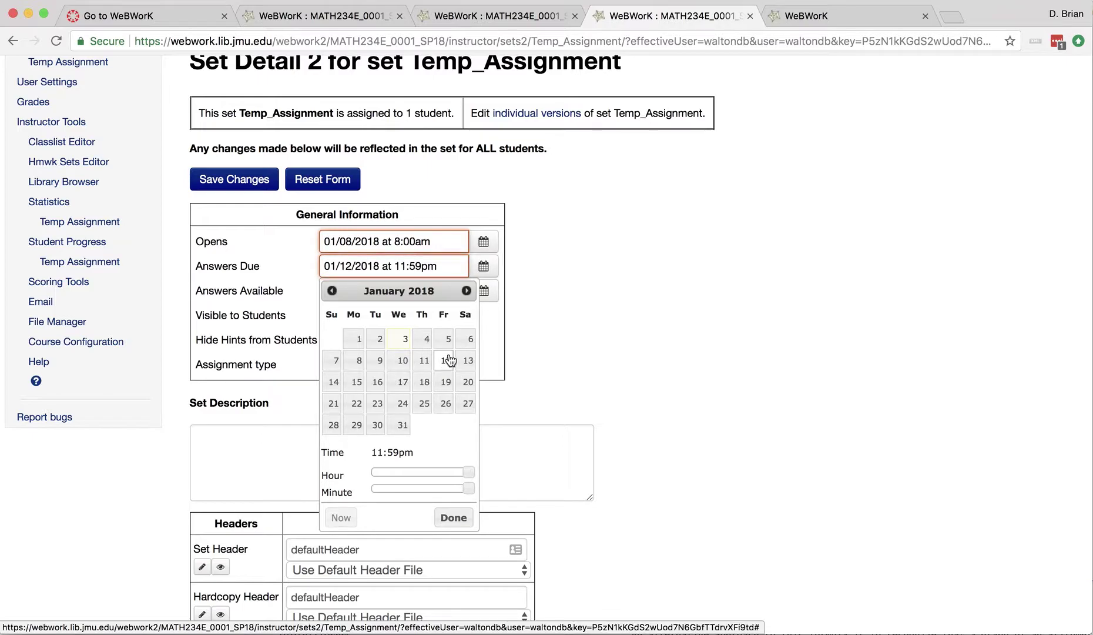
pyautogui.tripleClick(456, 262)
pyautogui.press('Tab')
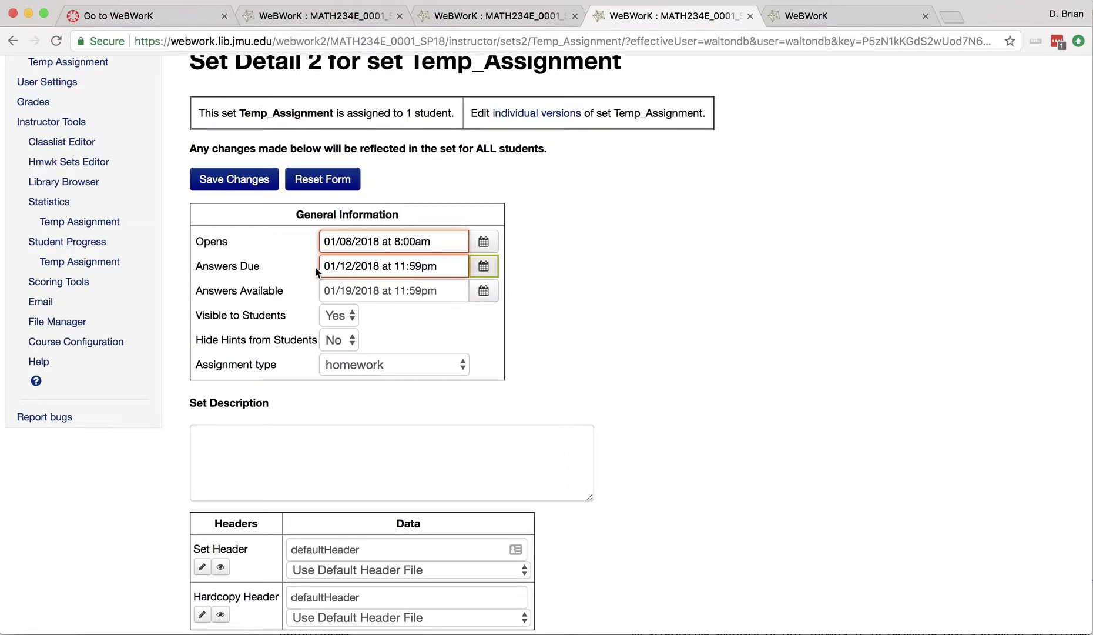
# - Copy the Answers Due value into Answers Available, setting it to 01/12/2018 at 11:59pm
pyautogui.click(325, 290)
pyautogui.moveTo(324, 291); pyautogui.dragTo(449, 290)
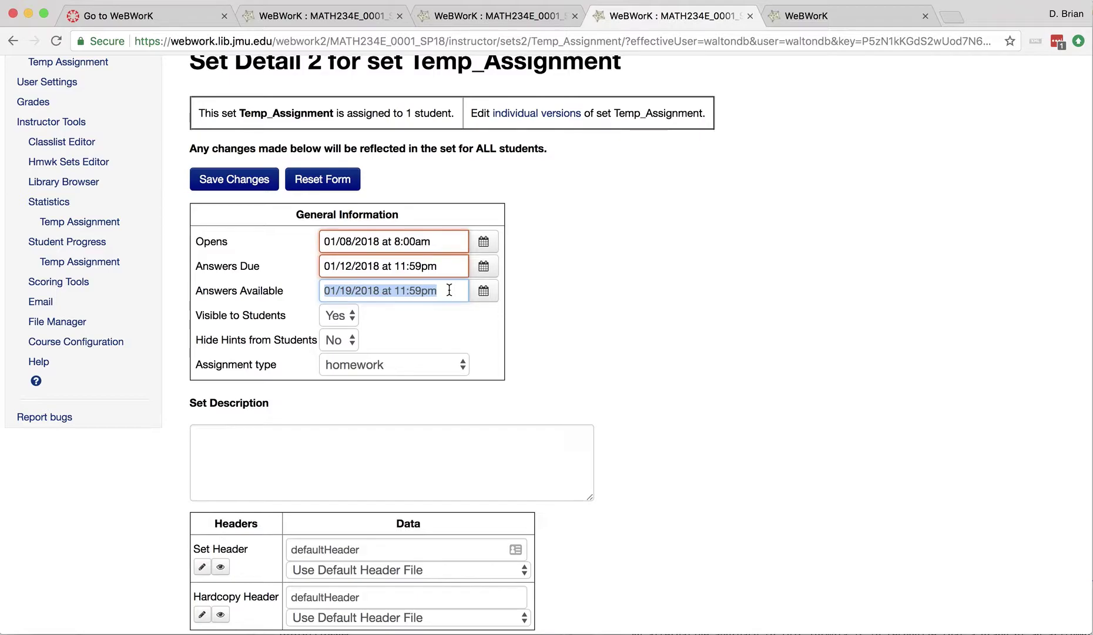
pyautogui.hotkey('shift', 'Tab')
pyautogui.hotkey('shift', 'Tab')
pyautogui.press('super+c')
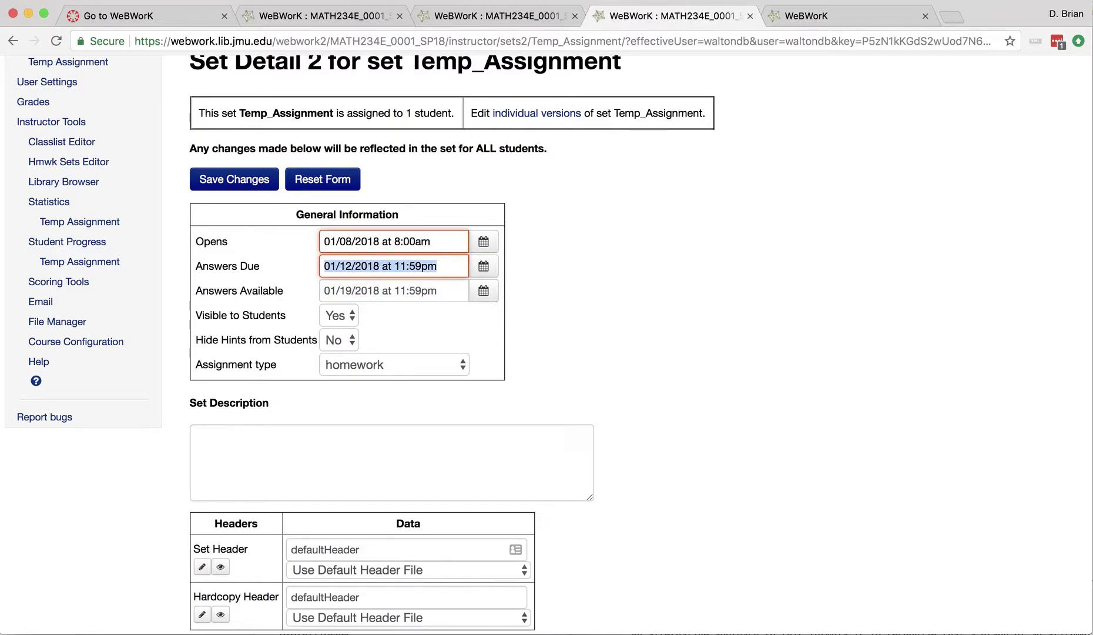
pyautogui.press('Tab')
pyautogui.press('Tab')
pyautogui.press('super+v')
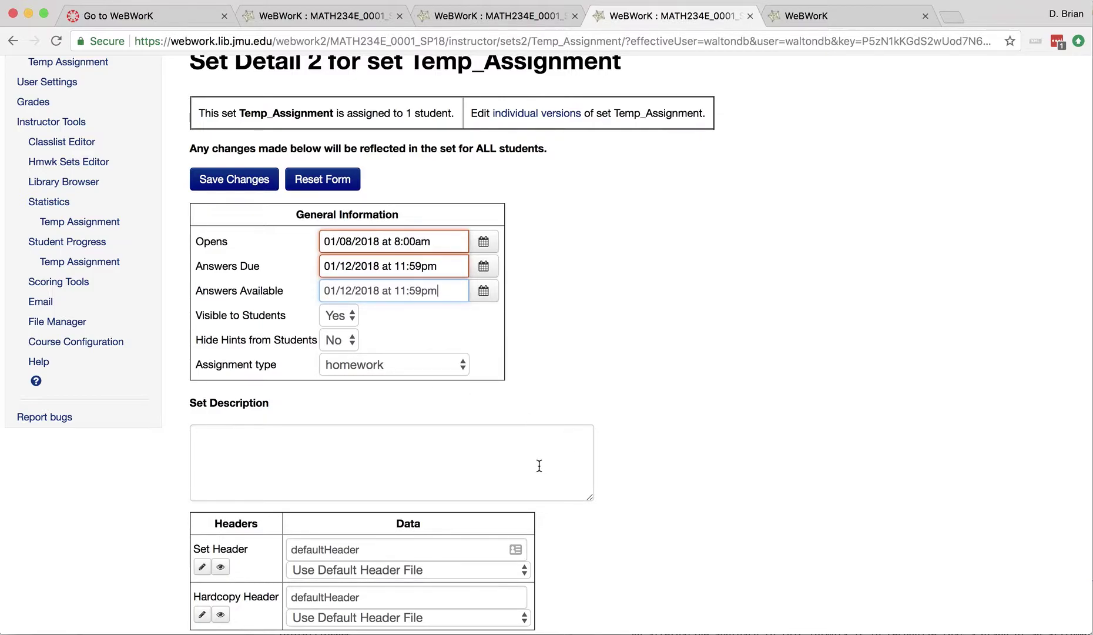
# - Enter the set description "The first practice set. Finish this by the first week."
pyautogui.click(236, 434)
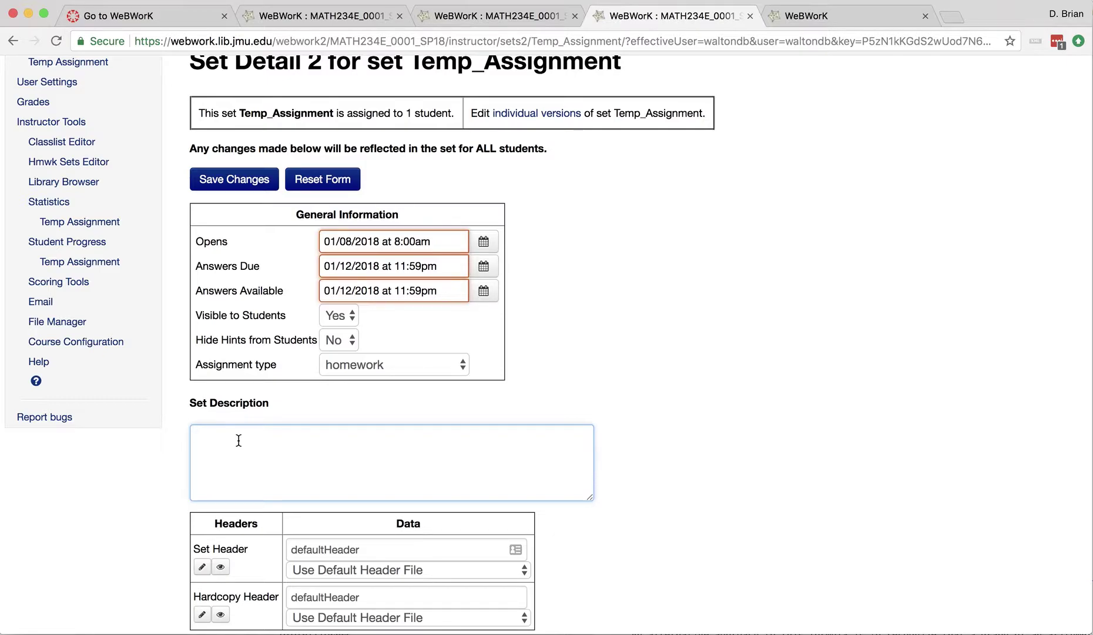
pyautogui.write('The first practice set. Finish')
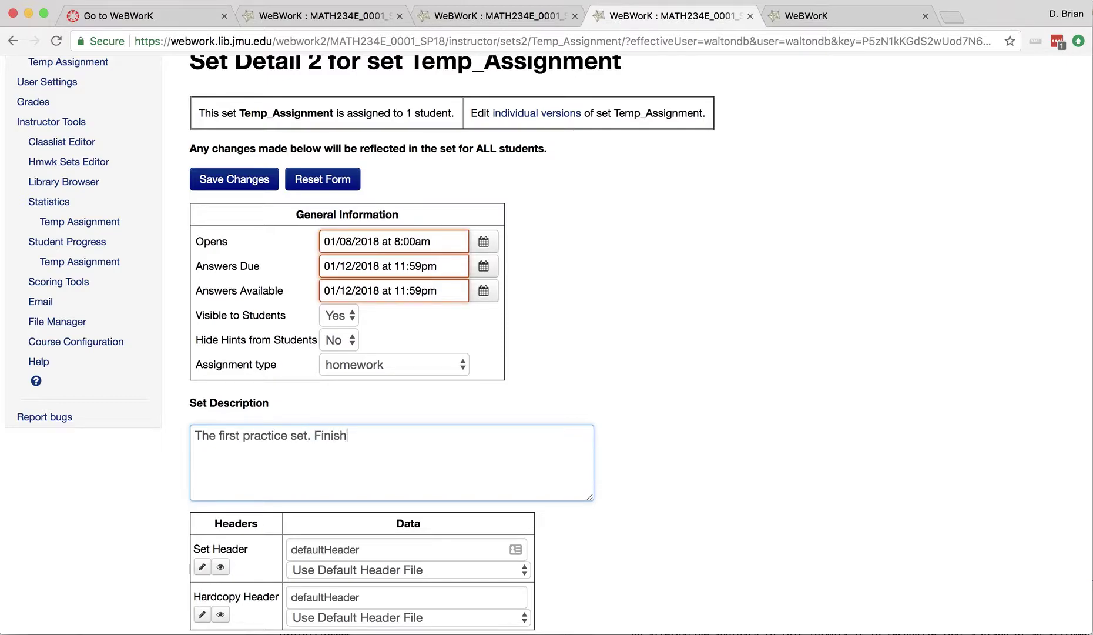
pyautogui.write(' this by the first')
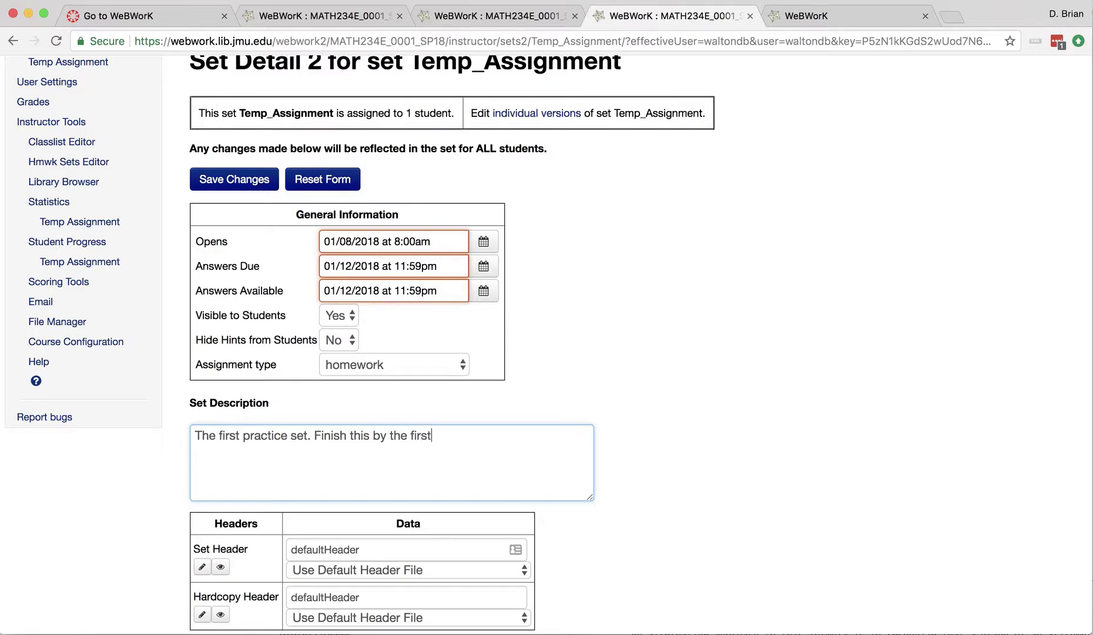
pyautogui.write(' week.')
# - Set both the Set Header and the Hardcopy Header to ASimpleCombinedHeaderFile.pg
pyautogui.scroll(-1, 750, 499)
pyautogui.scroll(-8, 749, 499)
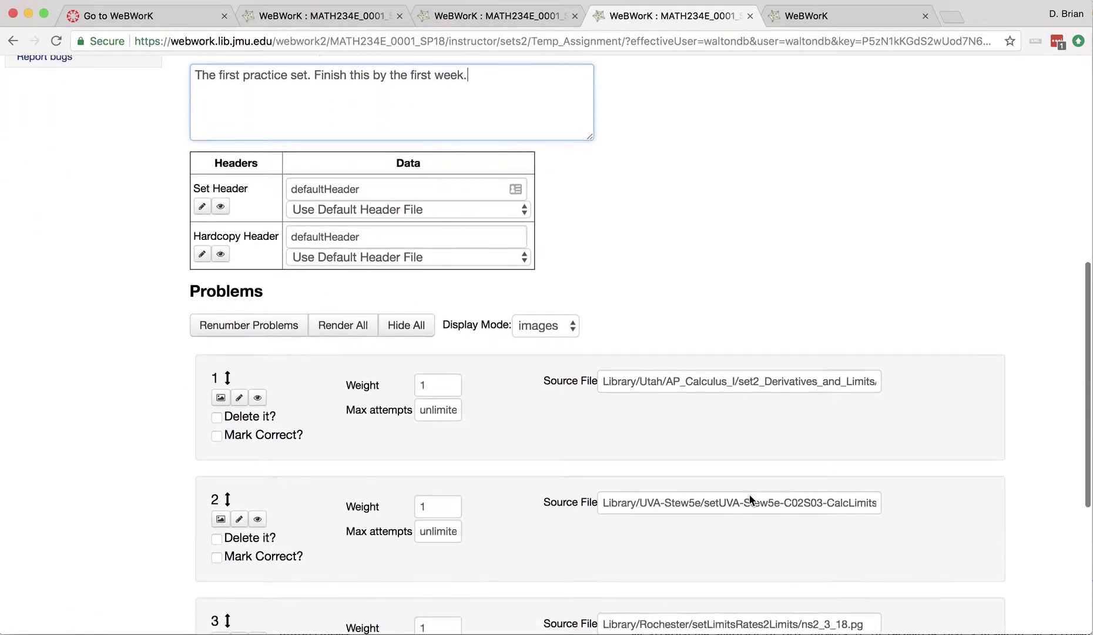
pyautogui.scroll(-1, 294, 194)
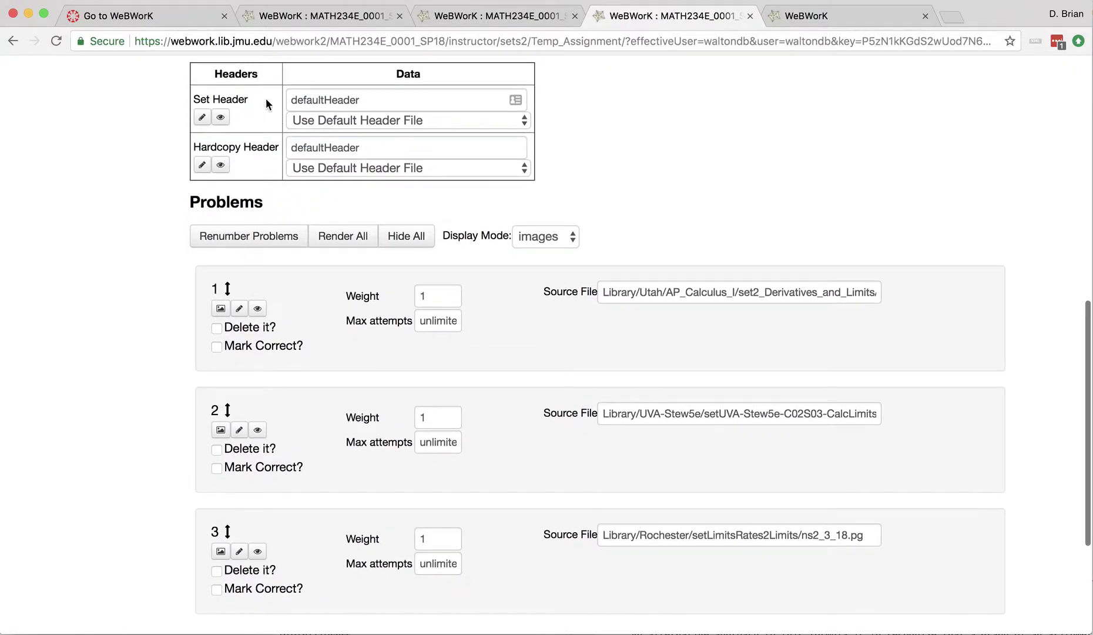
pyautogui.scroll(1, 265, 103)
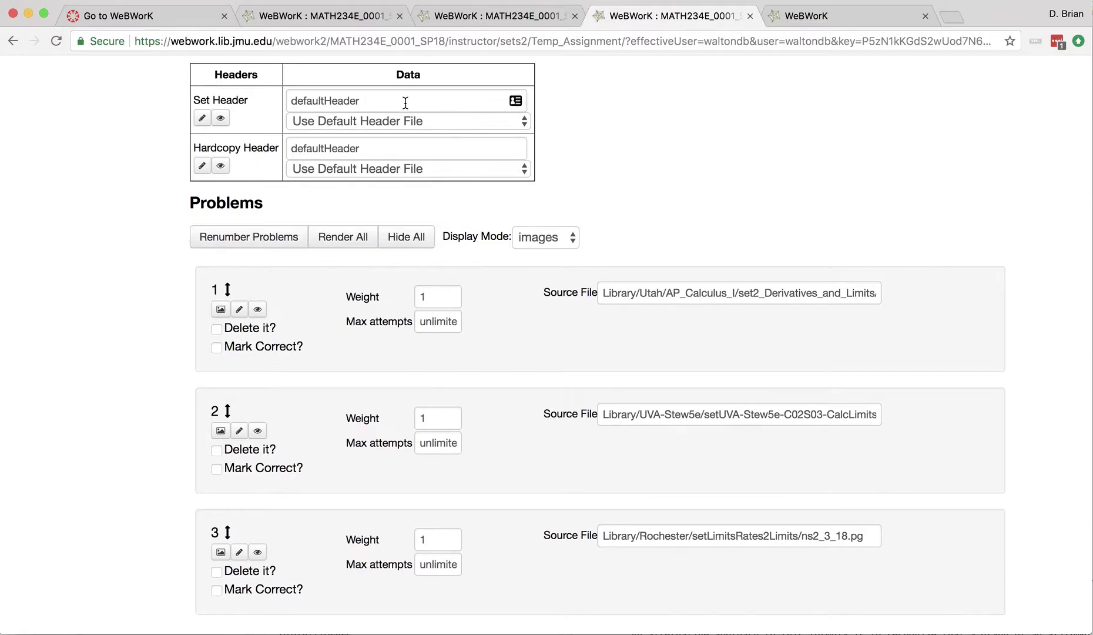
pyautogui.click(385, 122)
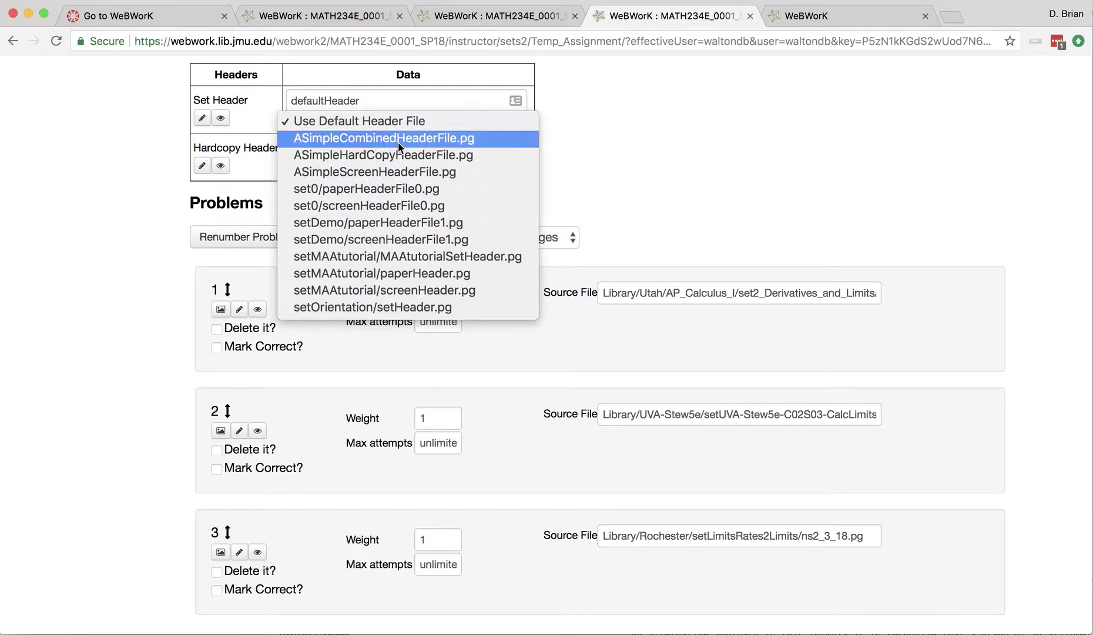
pyautogui.click(441, 141)
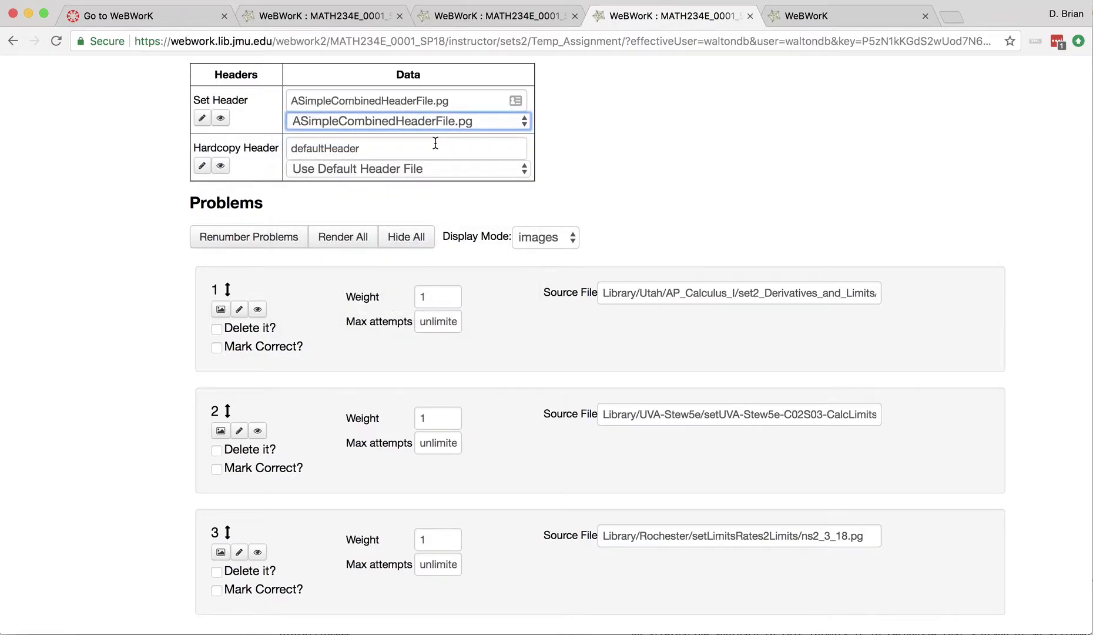
pyautogui.click(403, 171)
pyautogui.click(395, 183)
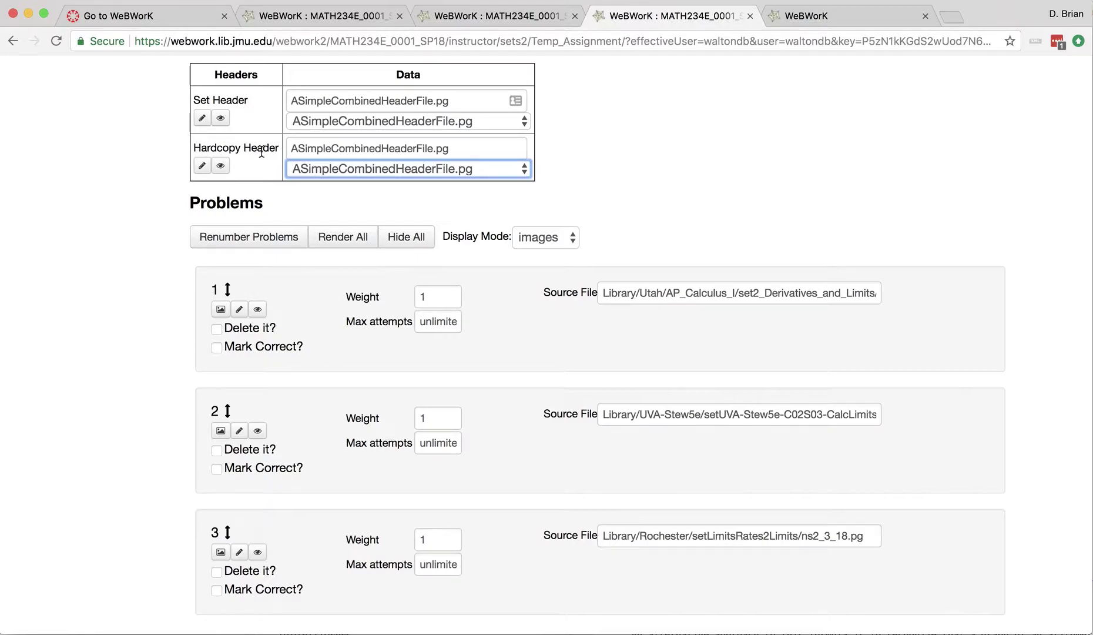
pyautogui.click(587, 225)
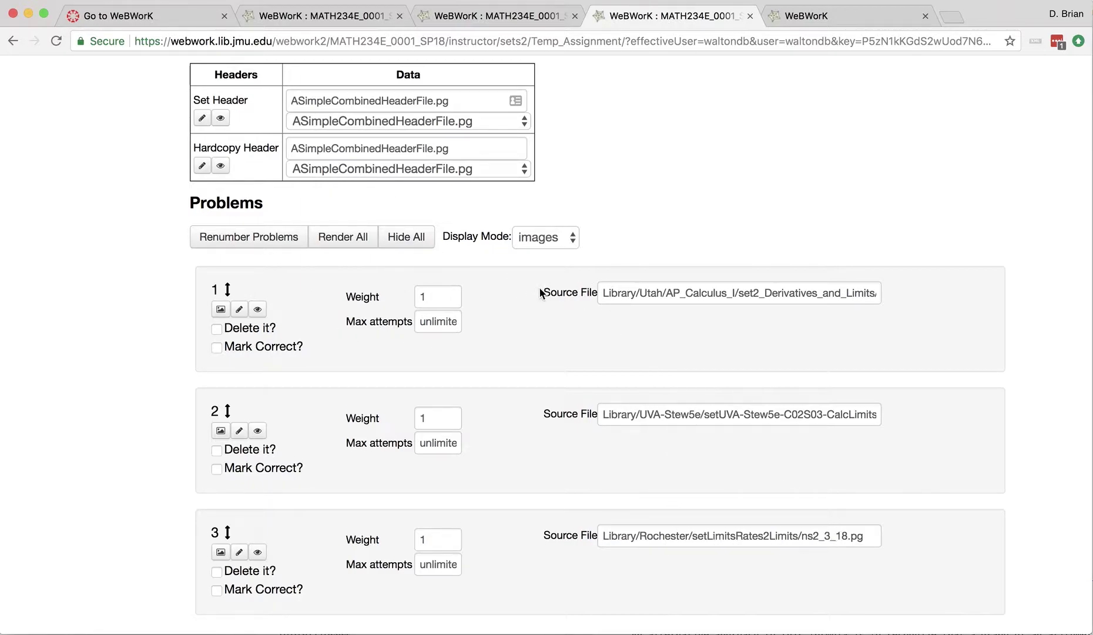
# - Render all problems in the set and look through their previews
pyautogui.click(352, 240)
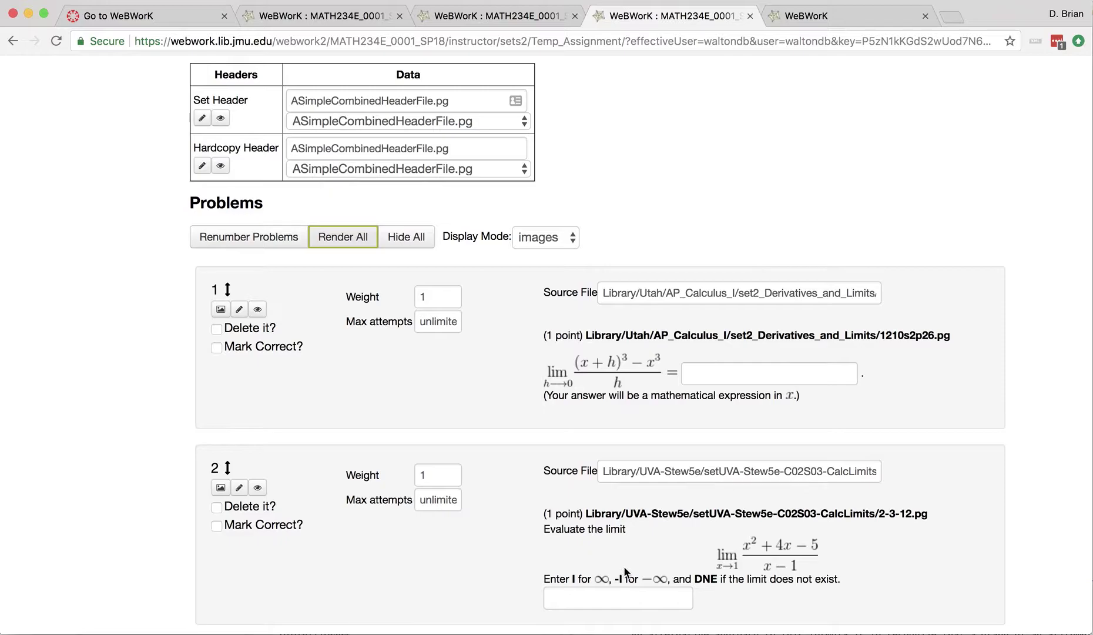
pyautogui.scroll(-5, 654, 477)
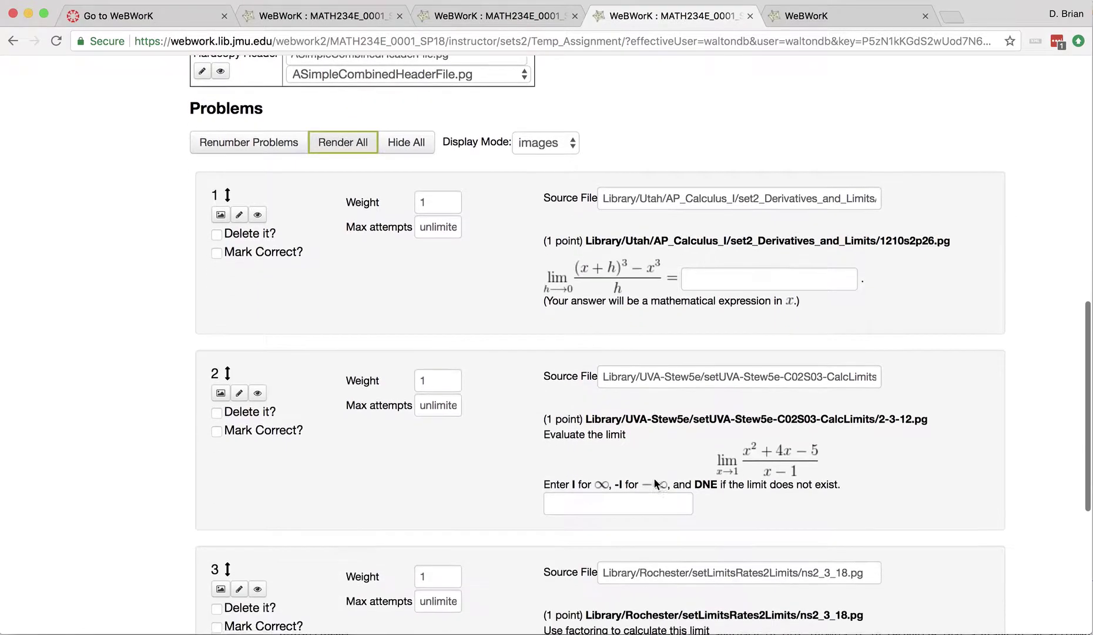
pyautogui.scroll(2, 653, 483)
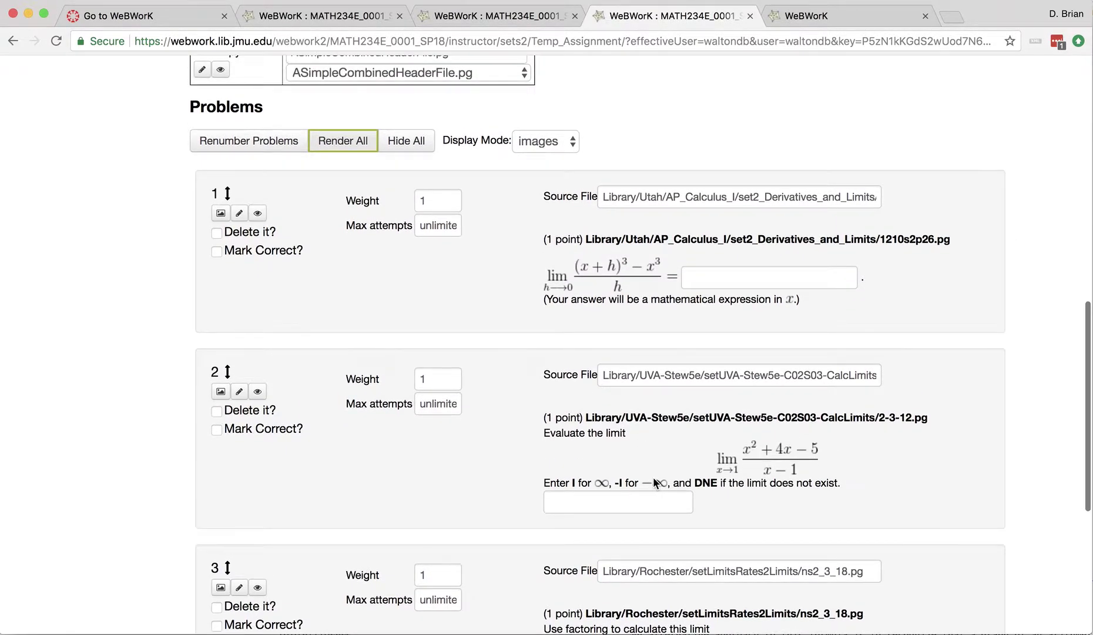
pyautogui.scroll(-1, 513, 374)
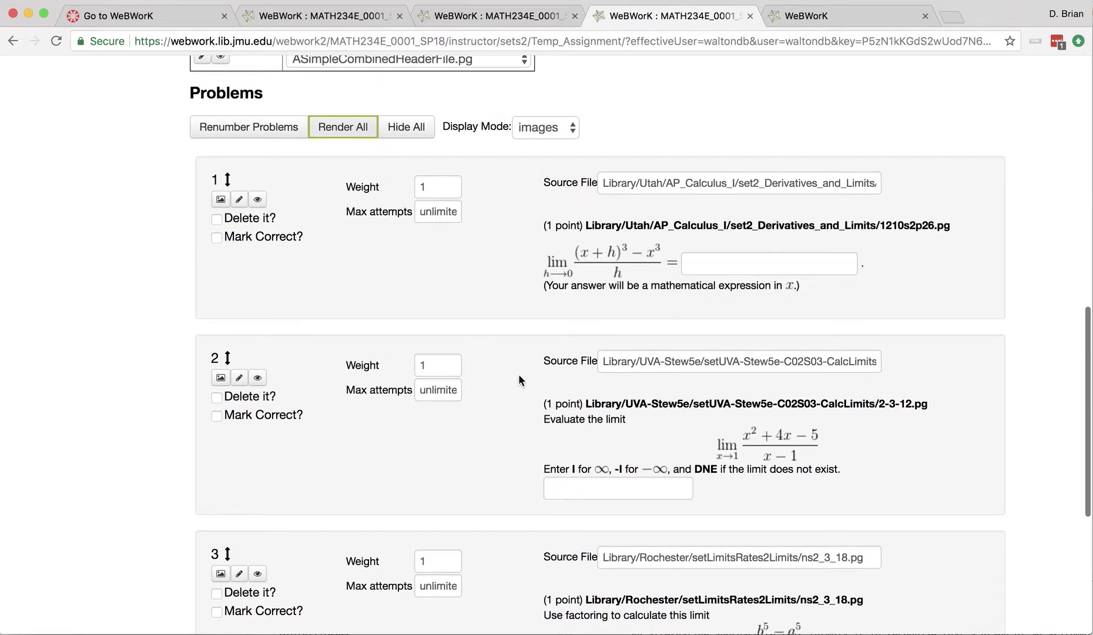
# - Reorder the problems to 2-3-12.pg, ns2_3_18.pg and 1210s2p26.pg, and save the set's changes
pyautogui.moveTo(228, 358); pyautogui.dragTo(230, 168)
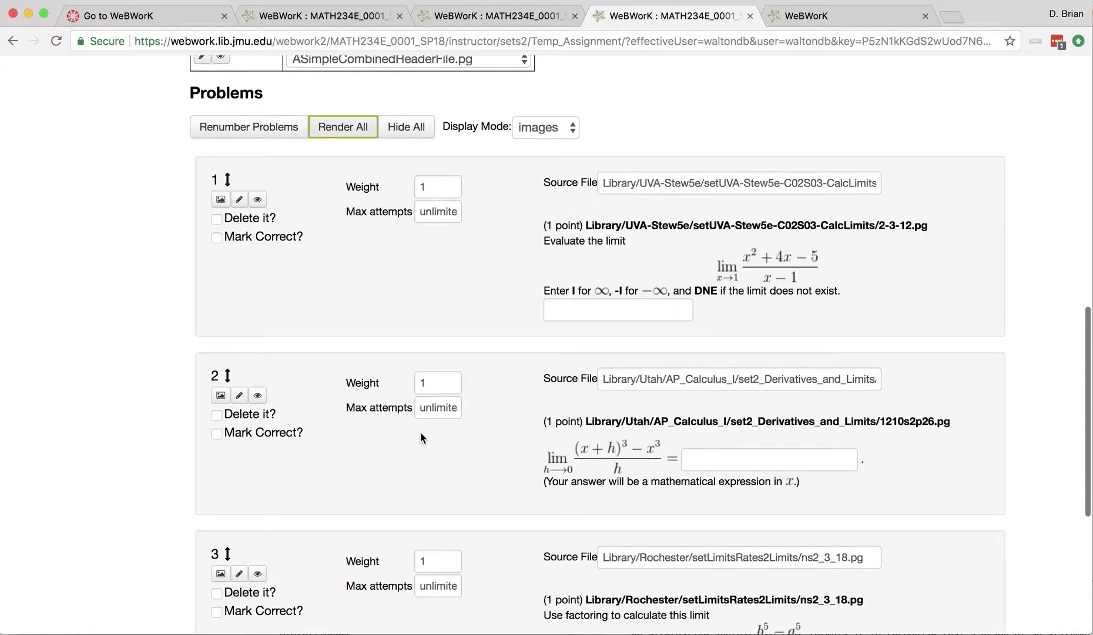
pyautogui.scroll(-5, 421, 435)
pyautogui.moveTo(228, 381); pyautogui.dragTo(246, 216)
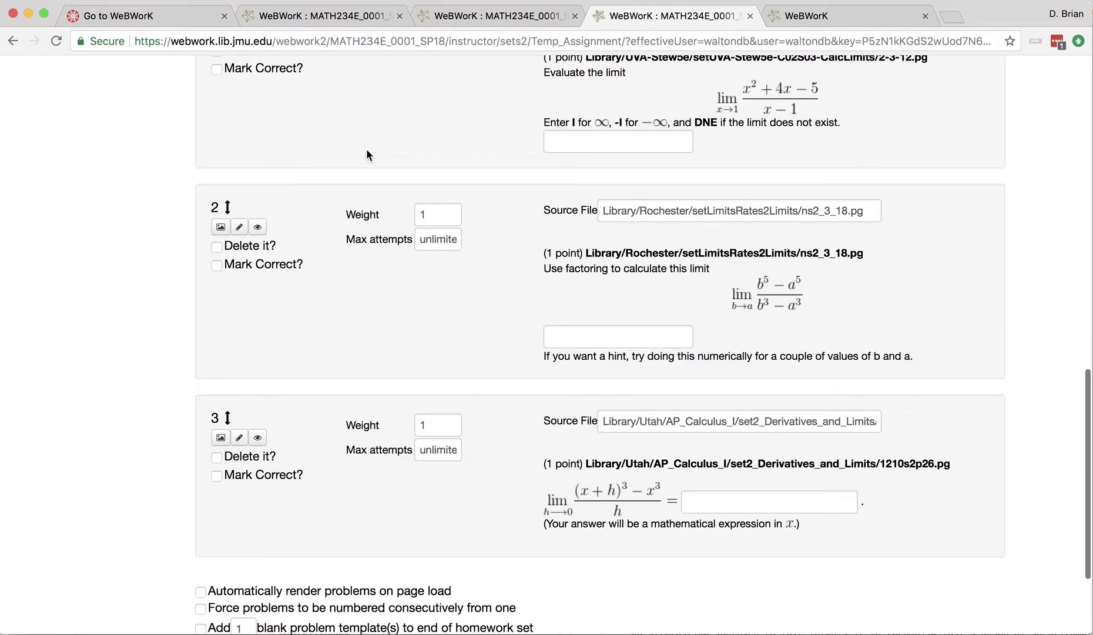
pyautogui.scroll(7, 366, 147)
pyautogui.scroll(-10, 352, 229)
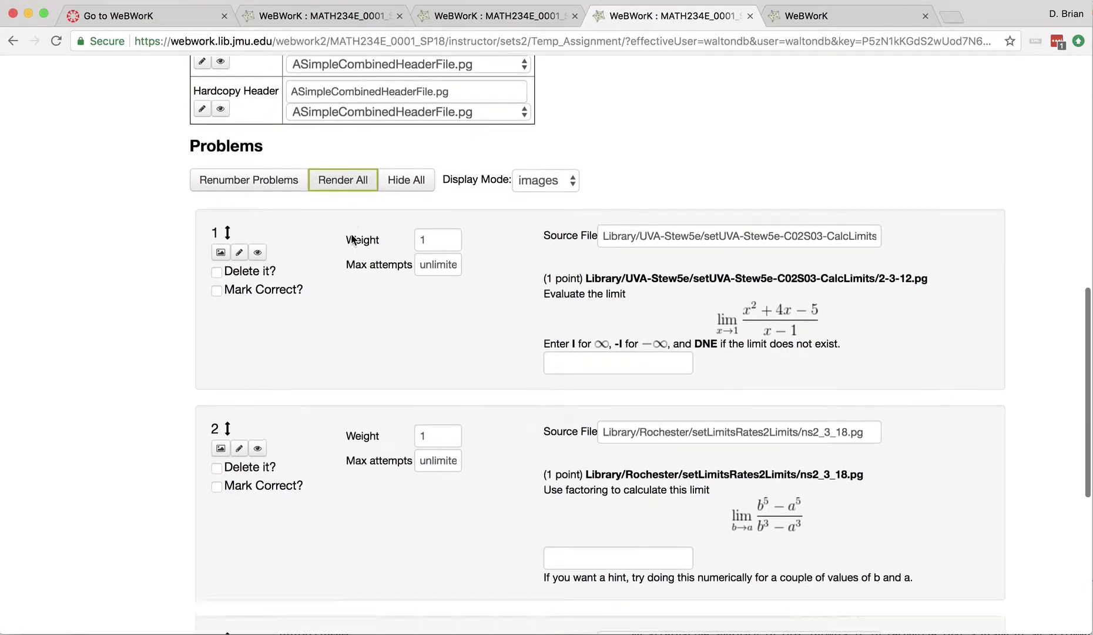
pyautogui.click(238, 524)
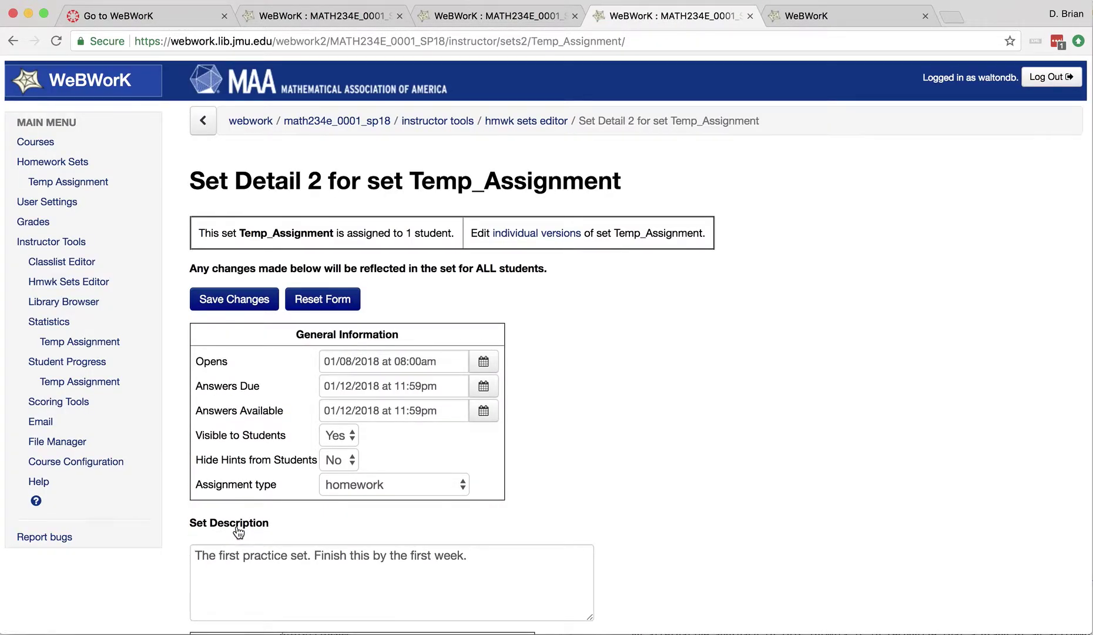
# - Check Temp Assignment's status in the course's homework sets list and open the set's problem list
pyautogui.click(56, 165)
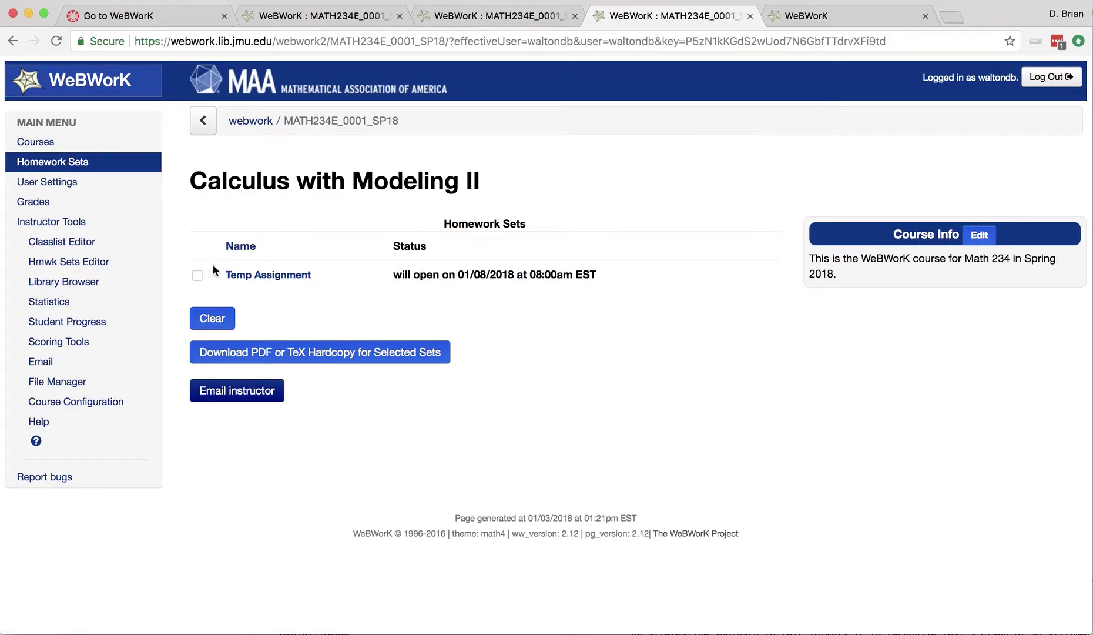
pyautogui.click(254, 275)
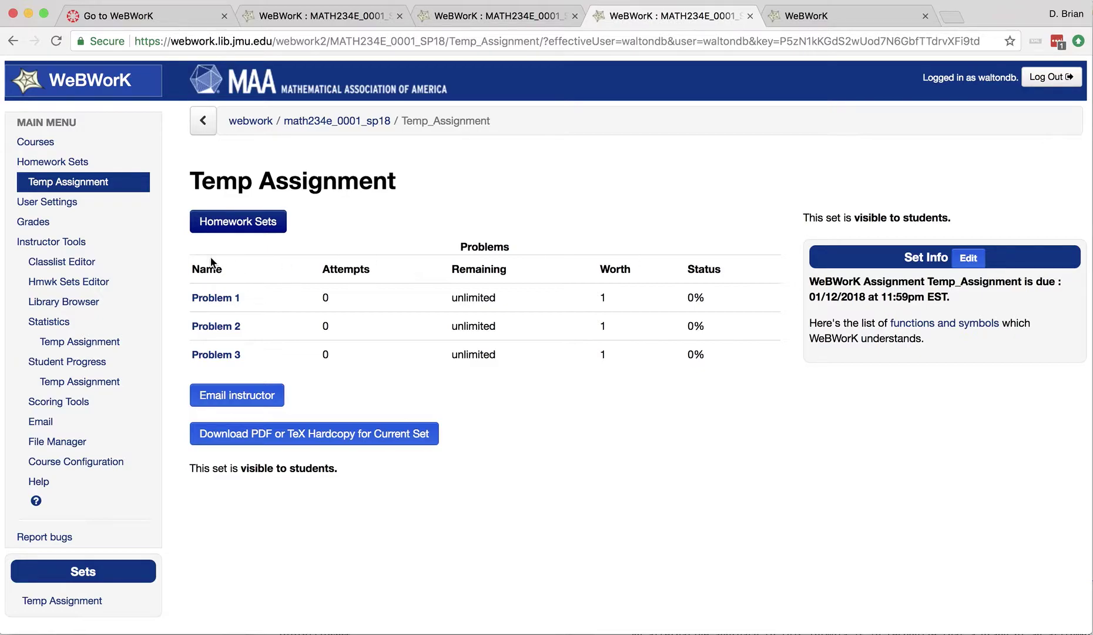
# - Open Temp Assignment's set details through the Hmwk Sets Editor and review its dates, description and headers
pyautogui.click(88, 282)
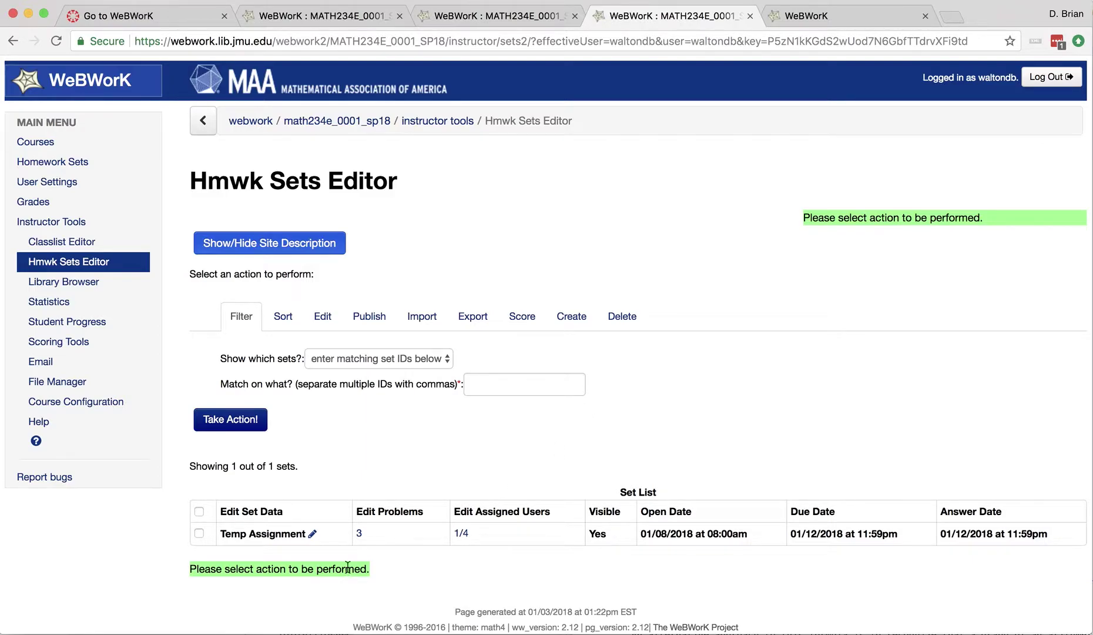
pyautogui.click(312, 535)
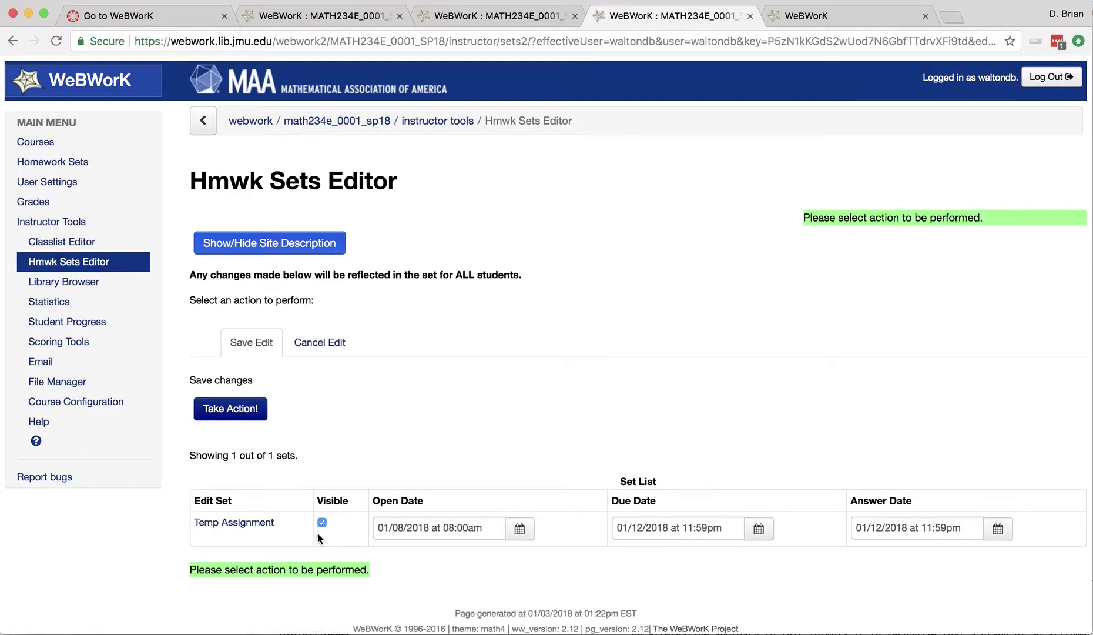
pyautogui.click(227, 525)
pyautogui.scroll(-3, 709, 419)
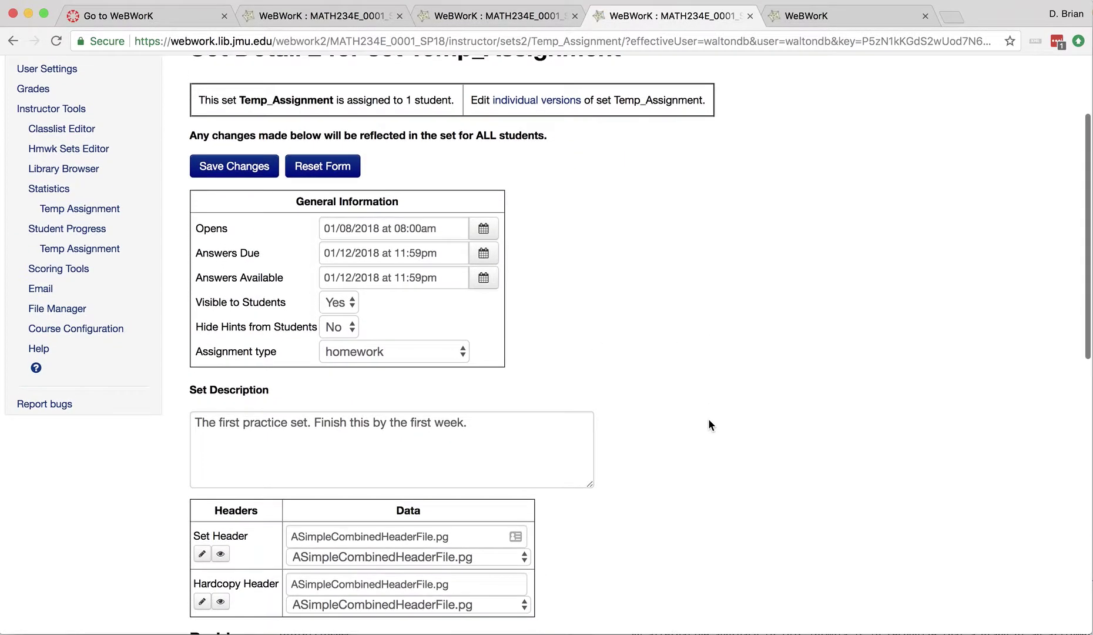
pyautogui.scroll(3, 709, 419)
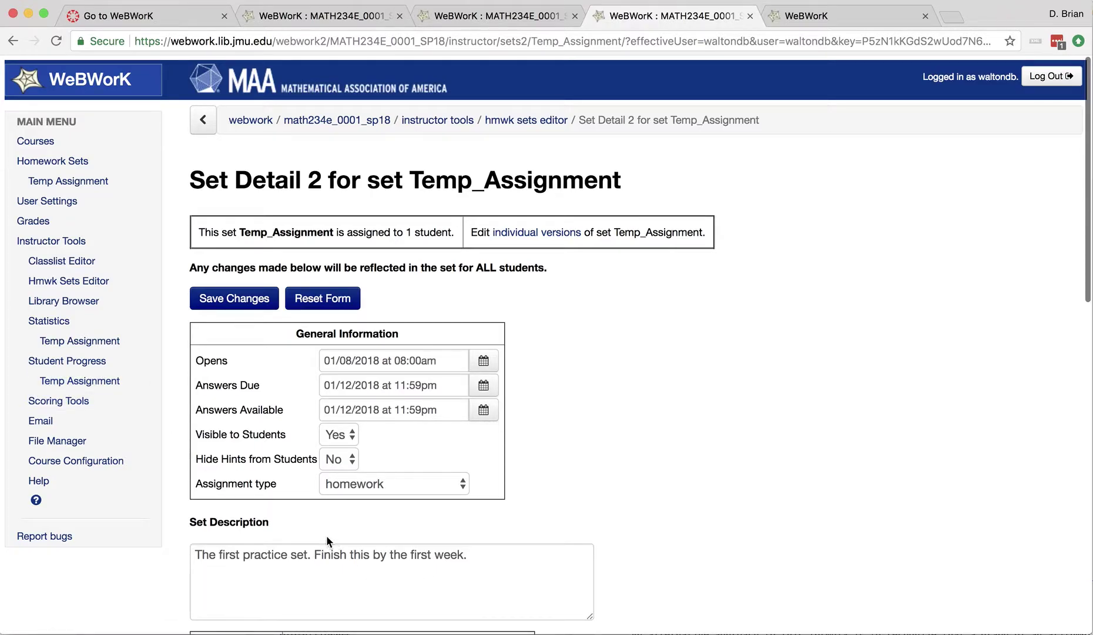
pyautogui.scroll(1, 326, 535)
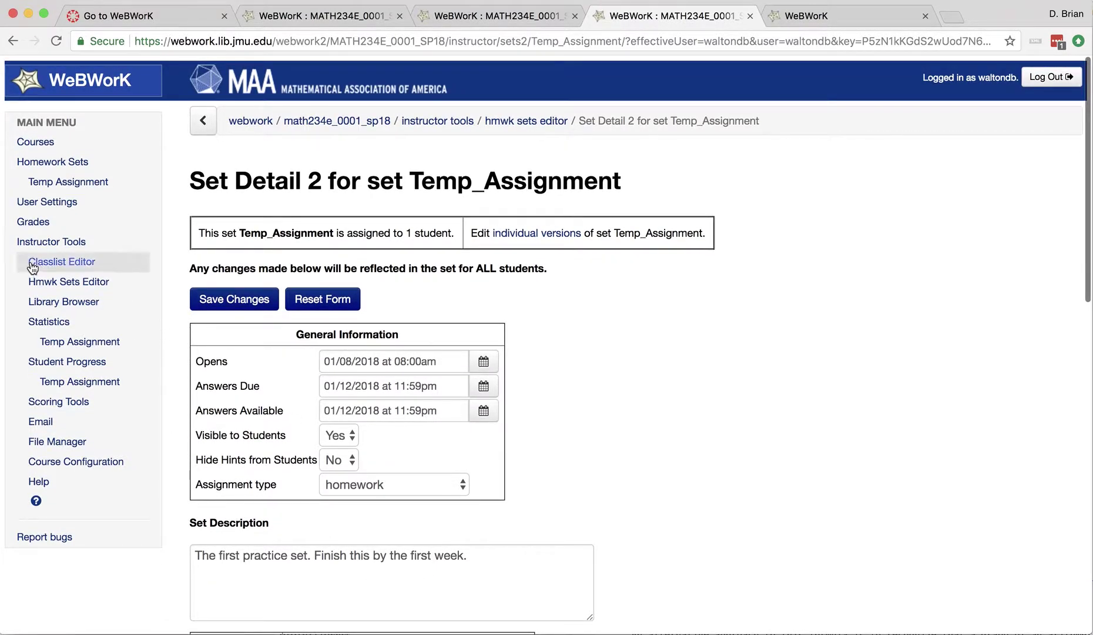
# - View Temp Assignment's student page, examining the due date in Set Info and the linked reference of functions and symbols
pyautogui.click(52, 186)
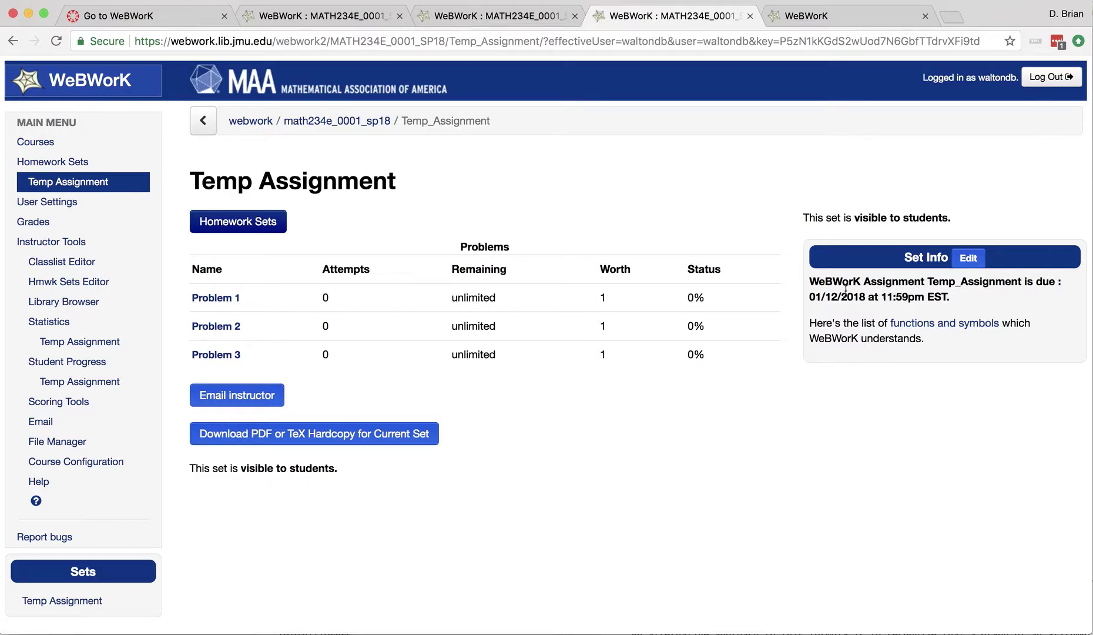
pyautogui.moveTo(810, 294); pyautogui.dragTo(969, 300)
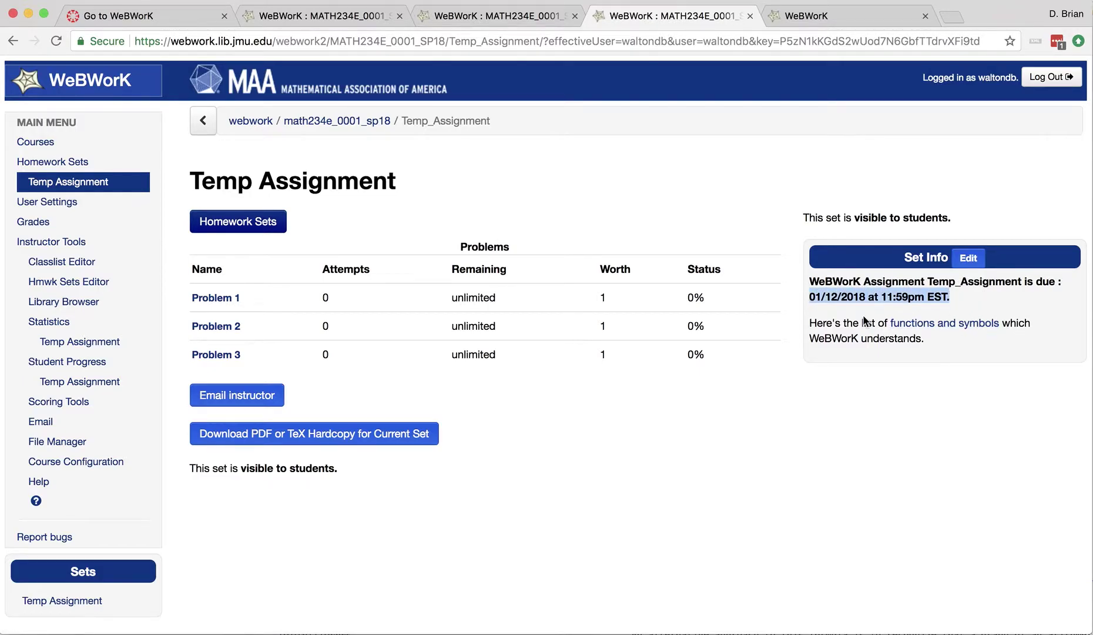
pyautogui.click(926, 324)
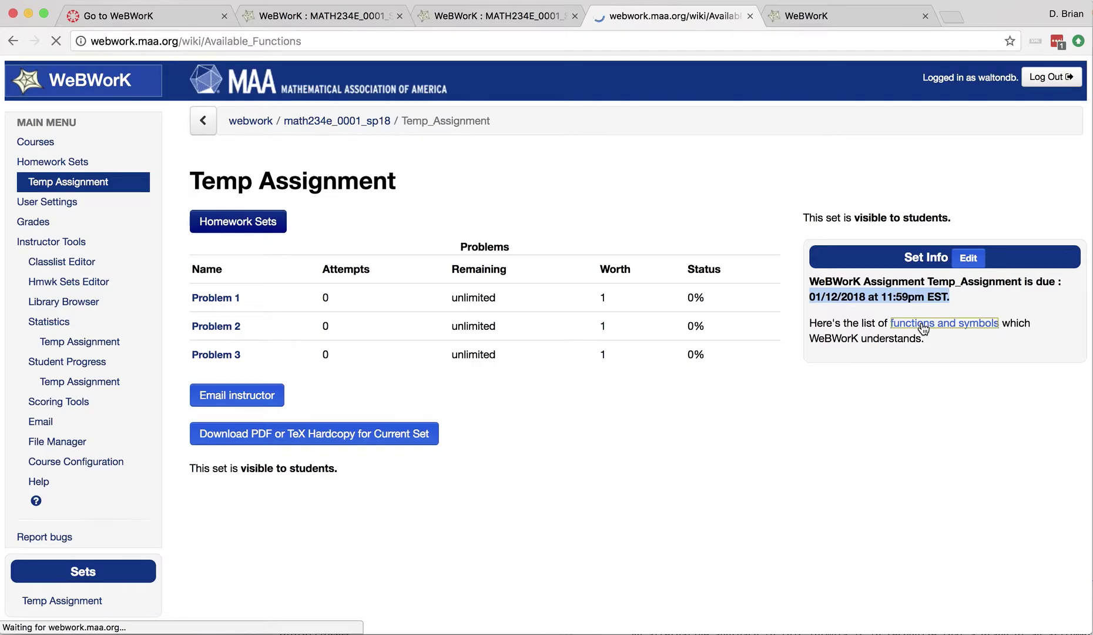
pyautogui.scroll(-8, 516, 344)
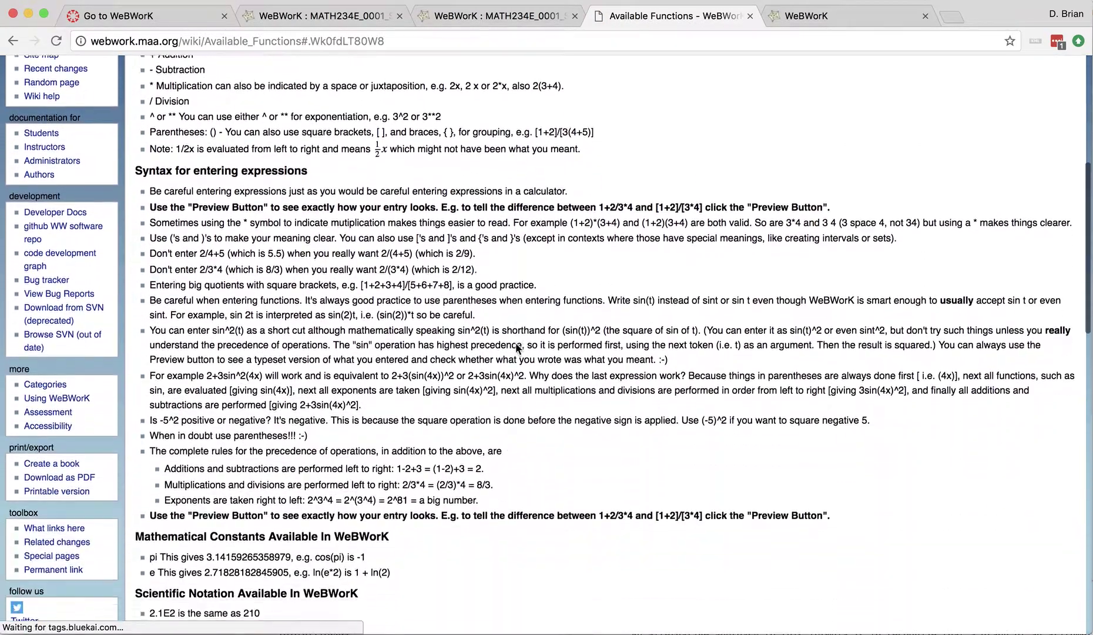
pyautogui.scroll(-2, 517, 344)
pyautogui.scroll(7, 516, 343)
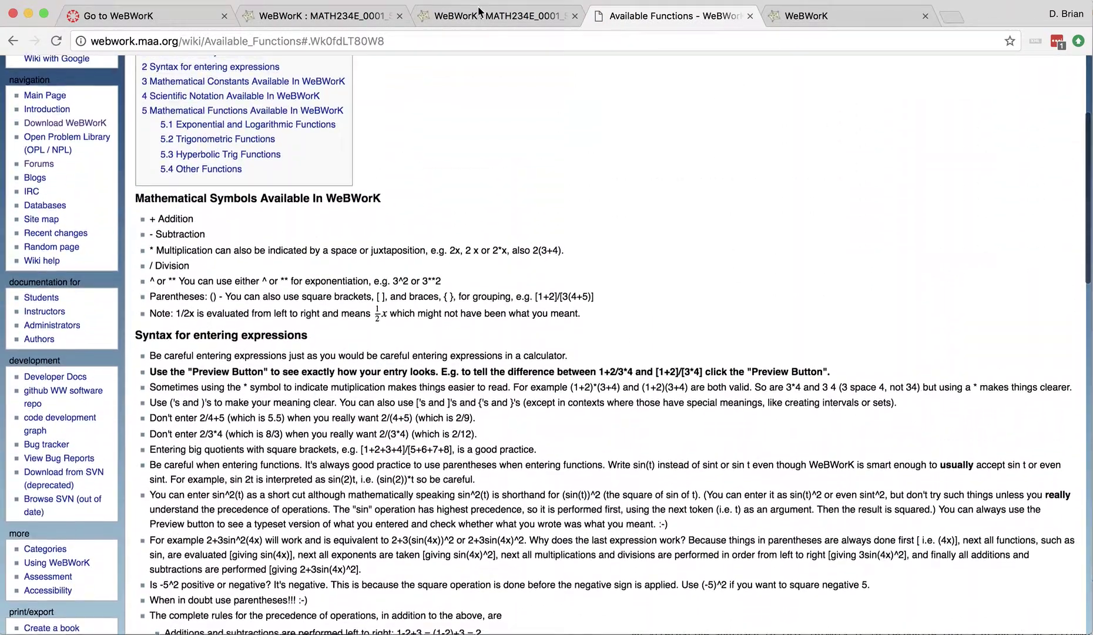
# - Return to the Hmwk Sets Editor and open the list of users assigned to Temp Assignment
pyautogui.click(13, 40)
pyautogui.hotkey('ctrl', 'shift', 'Tab')
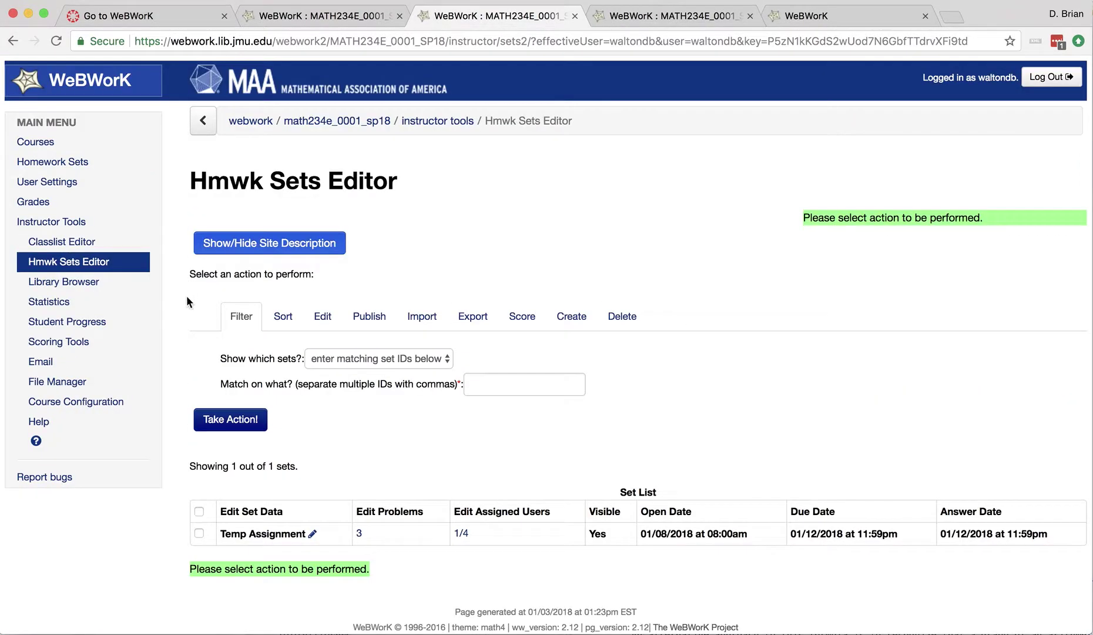
pyautogui.click(461, 535)
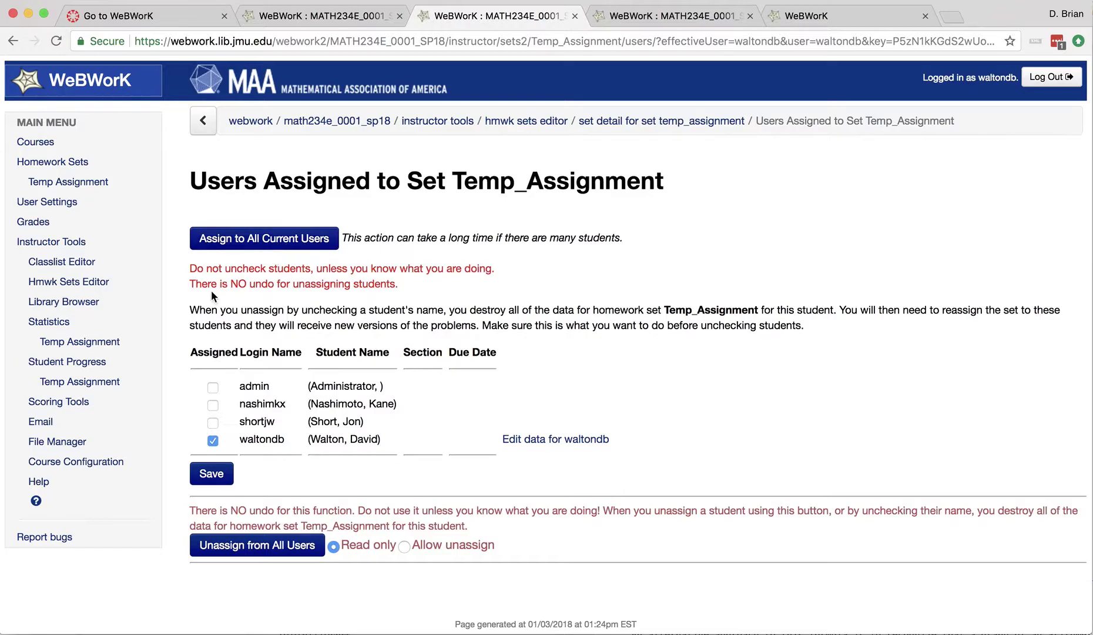
# - Check Temp Assignment's entry in the homework set list and review its assigned users page again
pyautogui.click(64, 284)
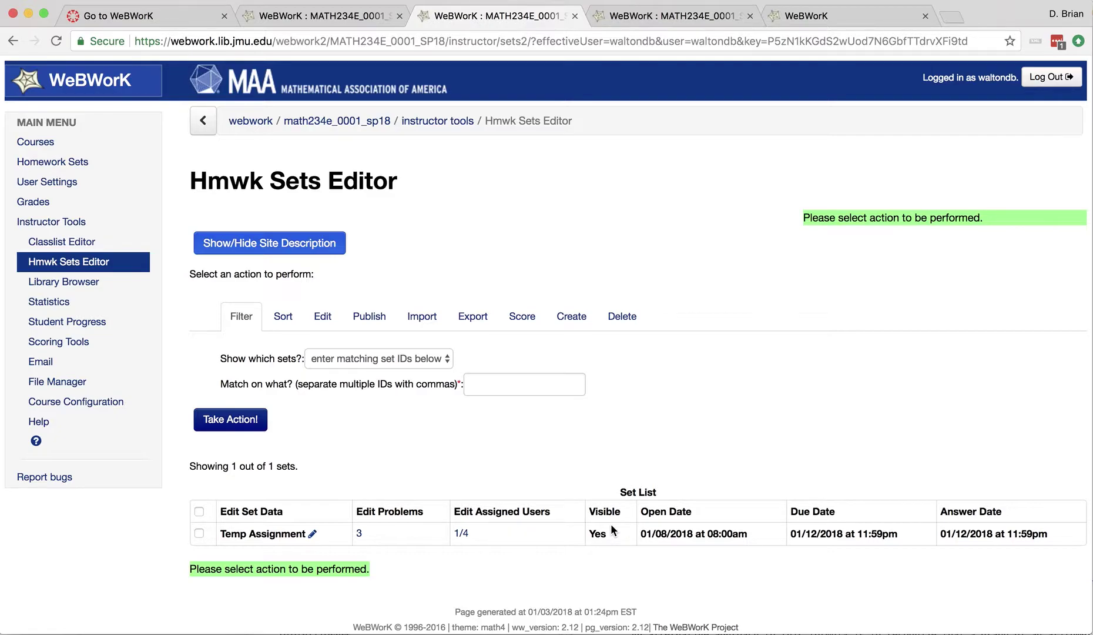
pyautogui.click(461, 535)
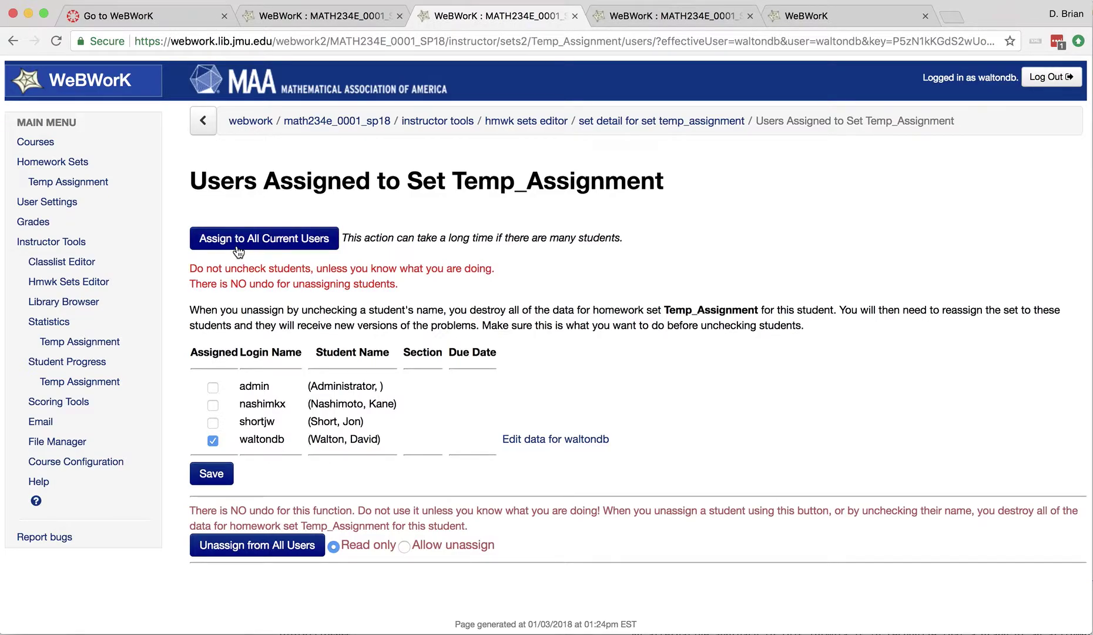
# - Assign all listed users to Temp_Assignment through Instructor Tools, and check the set's assigned users in the Hmwk Sets Editor
pyautogui.click(60, 239)
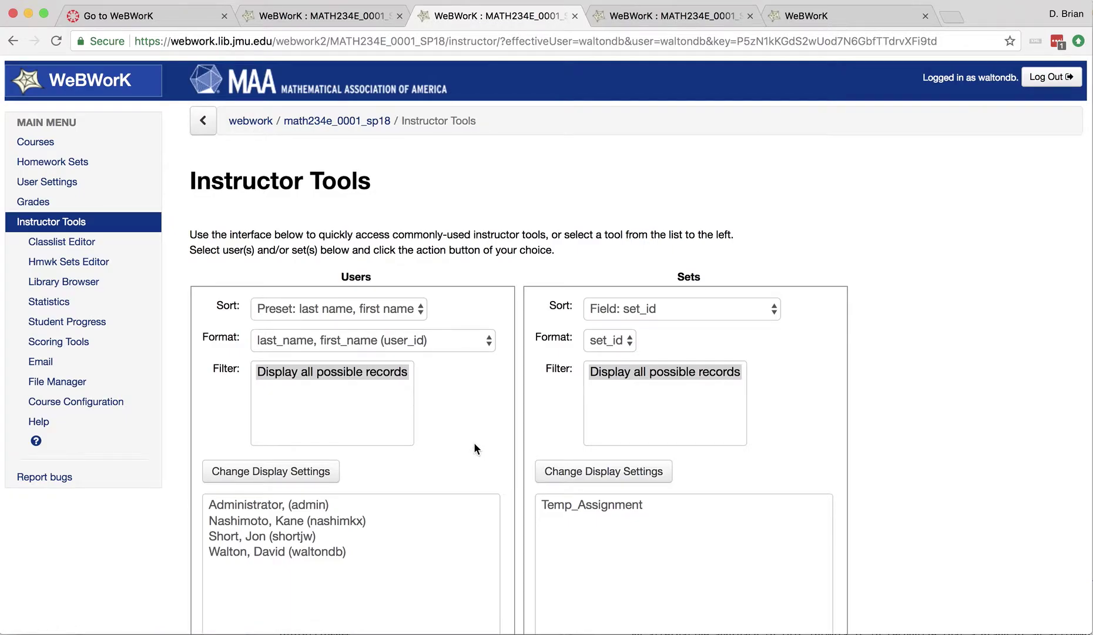
pyautogui.scroll(-3, 473, 442)
pyautogui.click(635, 378)
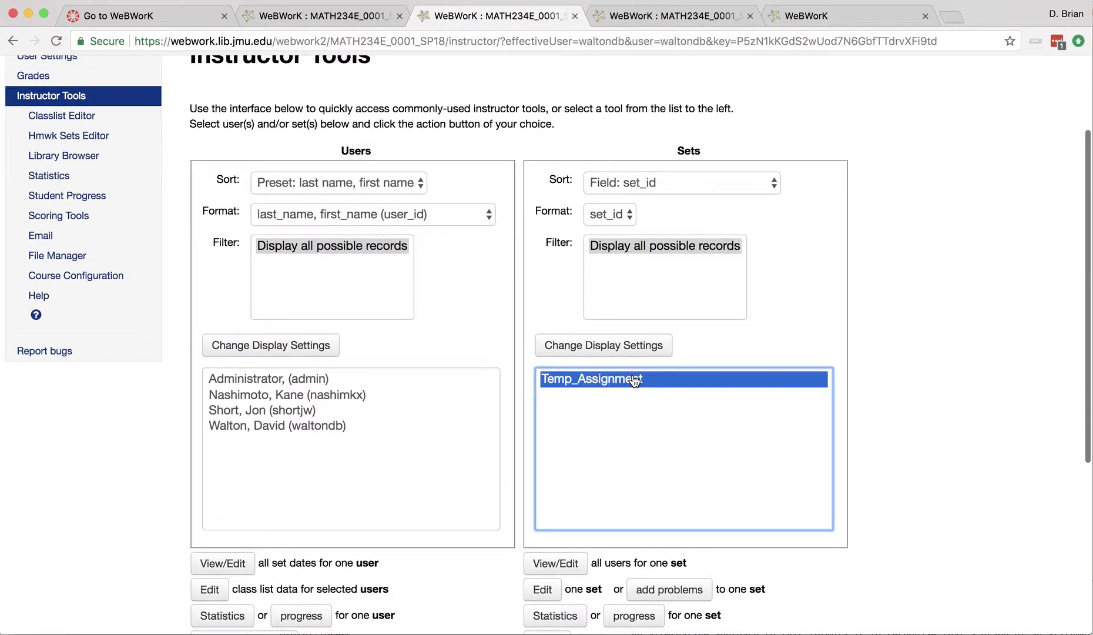
pyautogui.click(276, 383)
pyautogui.keyDown('shift'); pyautogui.click(282, 425); pyautogui.keyUp('shift')
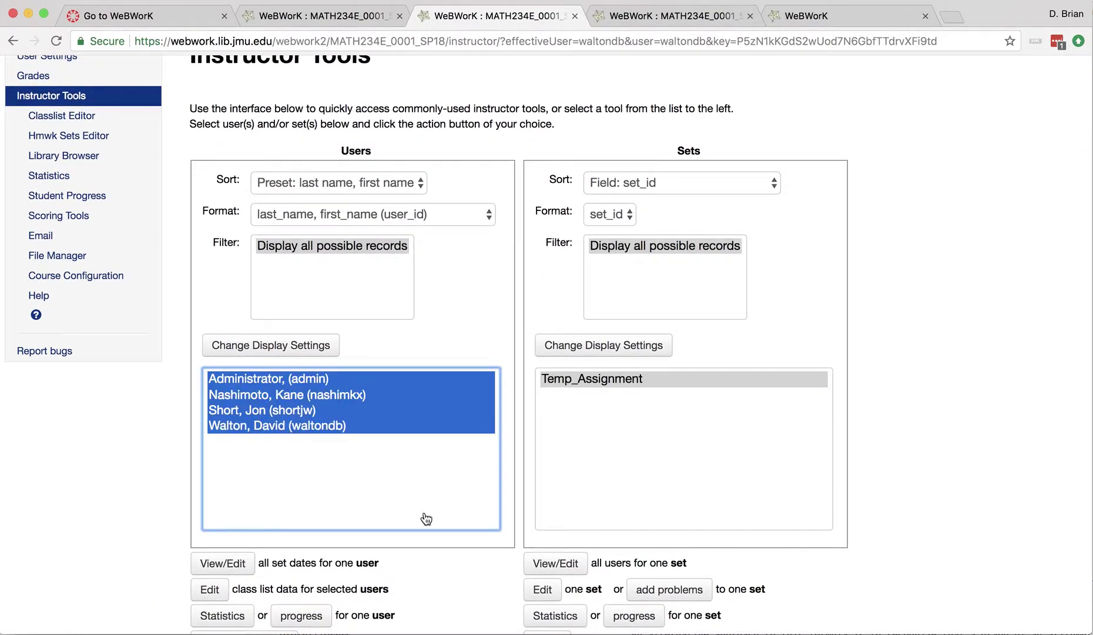
pyautogui.scroll(-1, 430, 517)
pyautogui.scroll(-2, 430, 517)
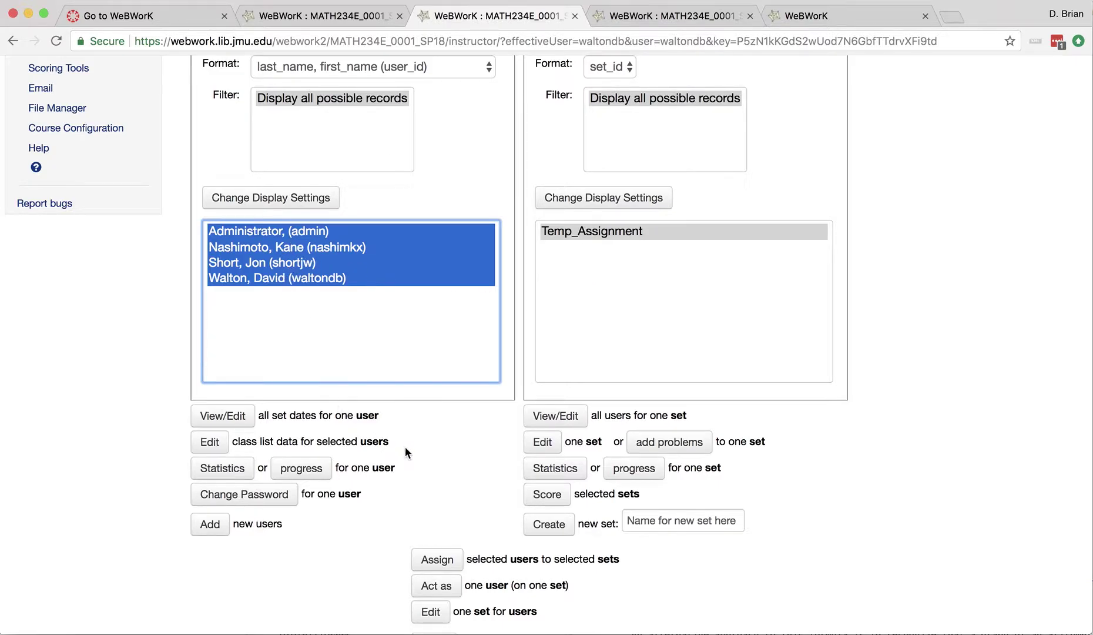
pyautogui.click(438, 561)
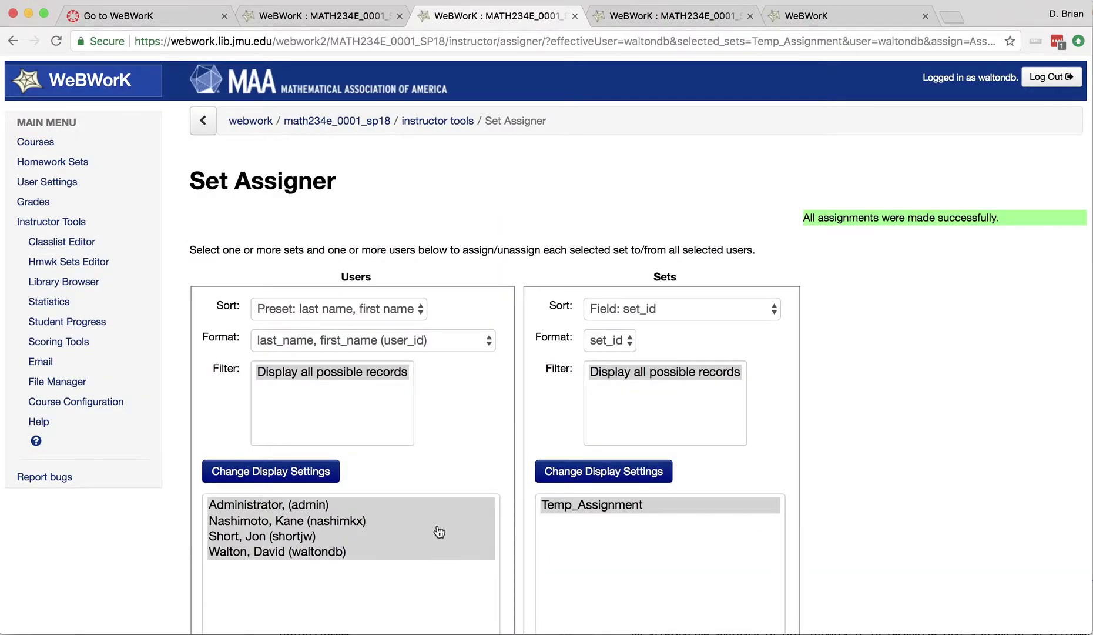
pyautogui.click(95, 262)
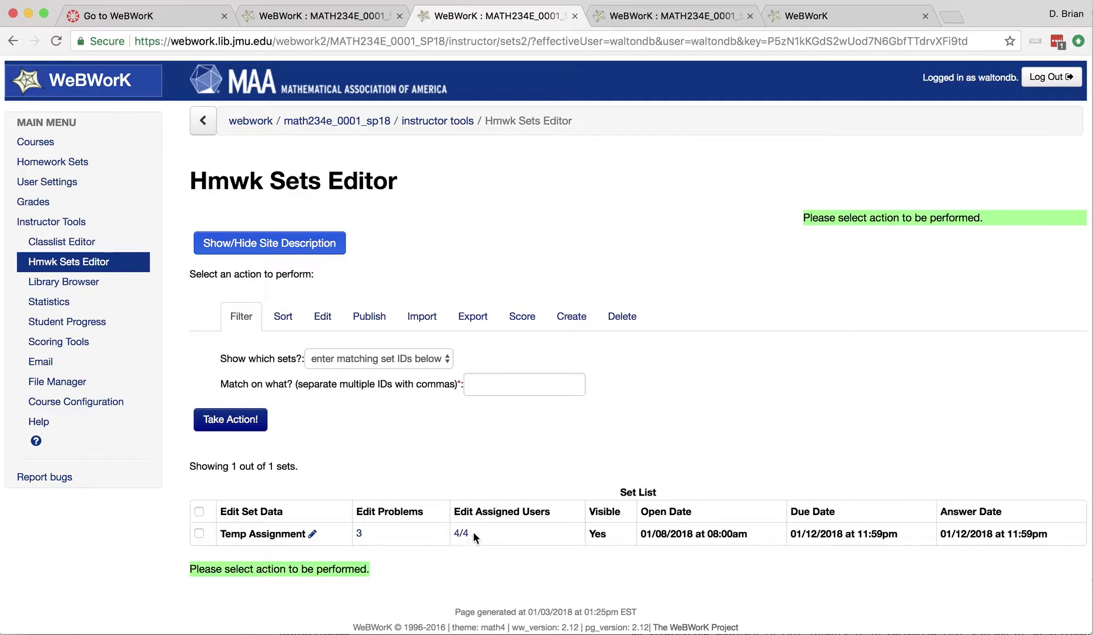
# - Switch to the Canvas course and relaunch WeBWorK through the Go to WeBWorK link in the Access WeBWorK module
pyautogui.click(155, 18)
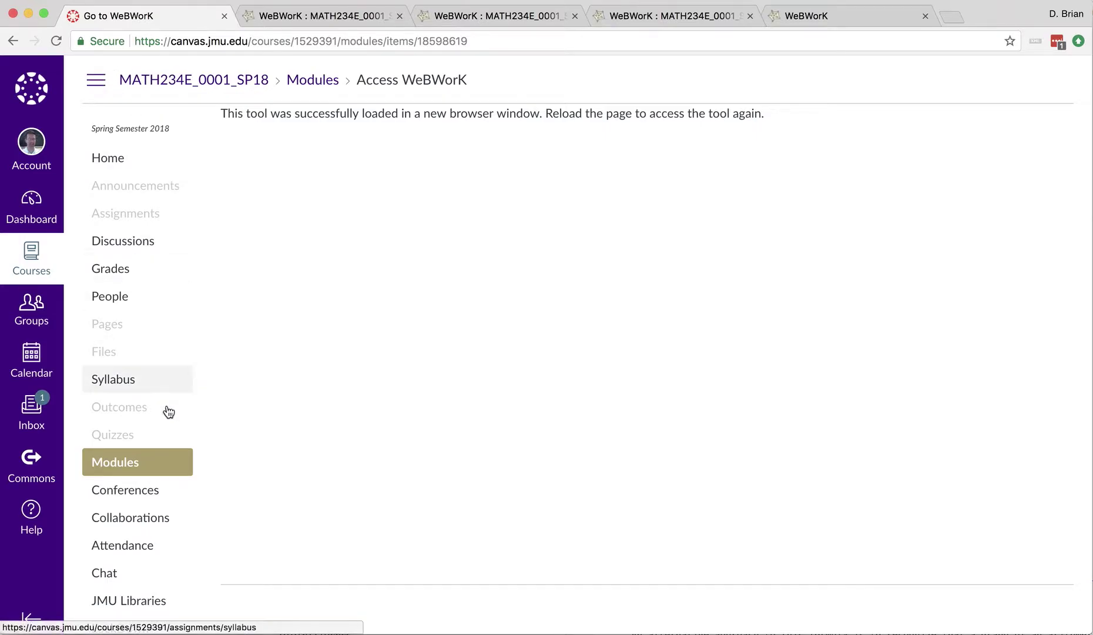
pyautogui.click(116, 466)
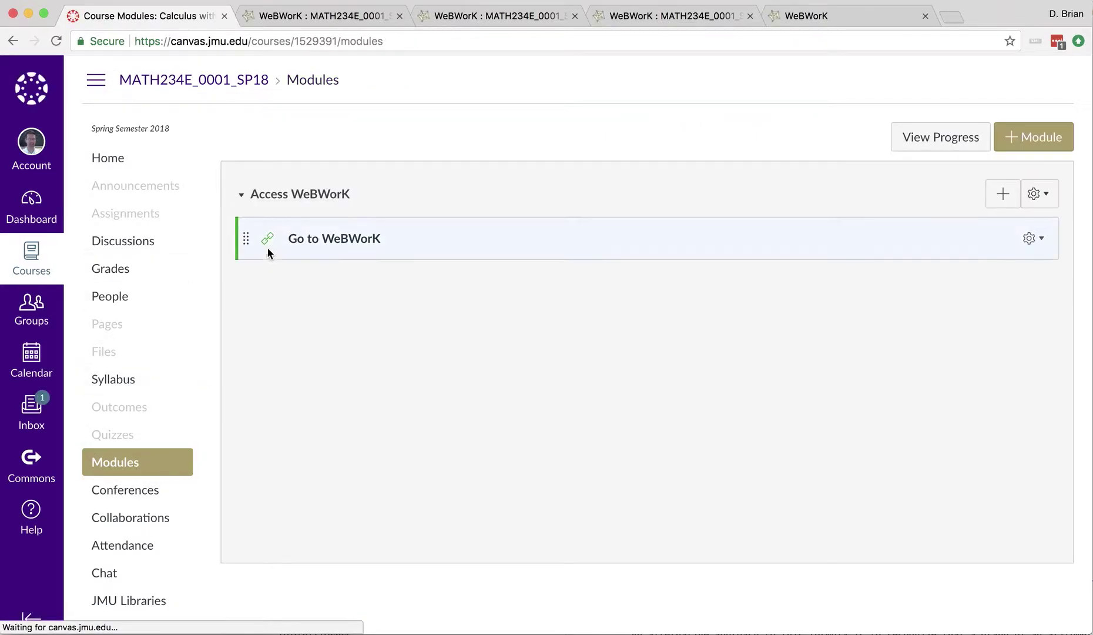
pyautogui.click(333, 240)
pyautogui.click(328, 141)
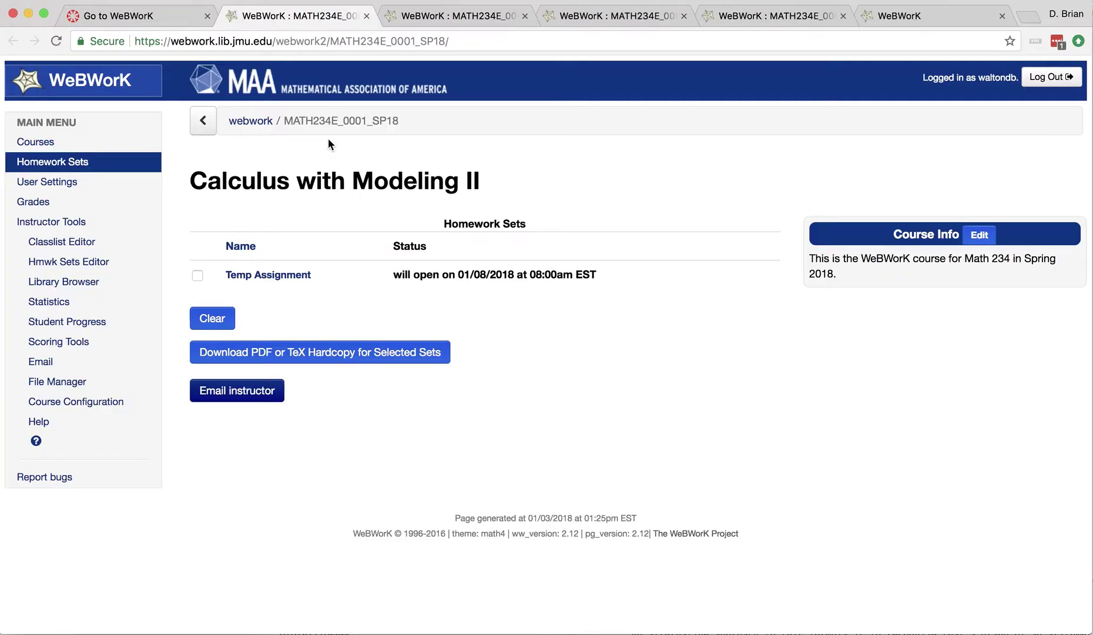